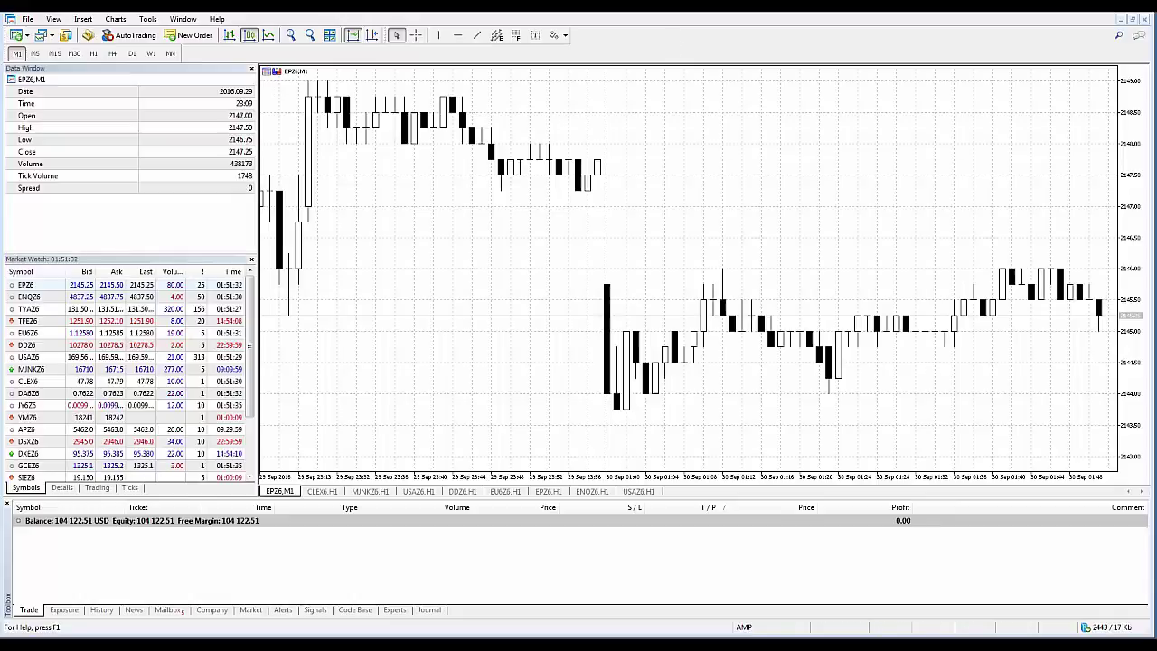
Select EPZ6 in Market Watch, open a New Order form for it, and reposition the dialog
{"action": "left_click", "coordinate": [51, 288]}
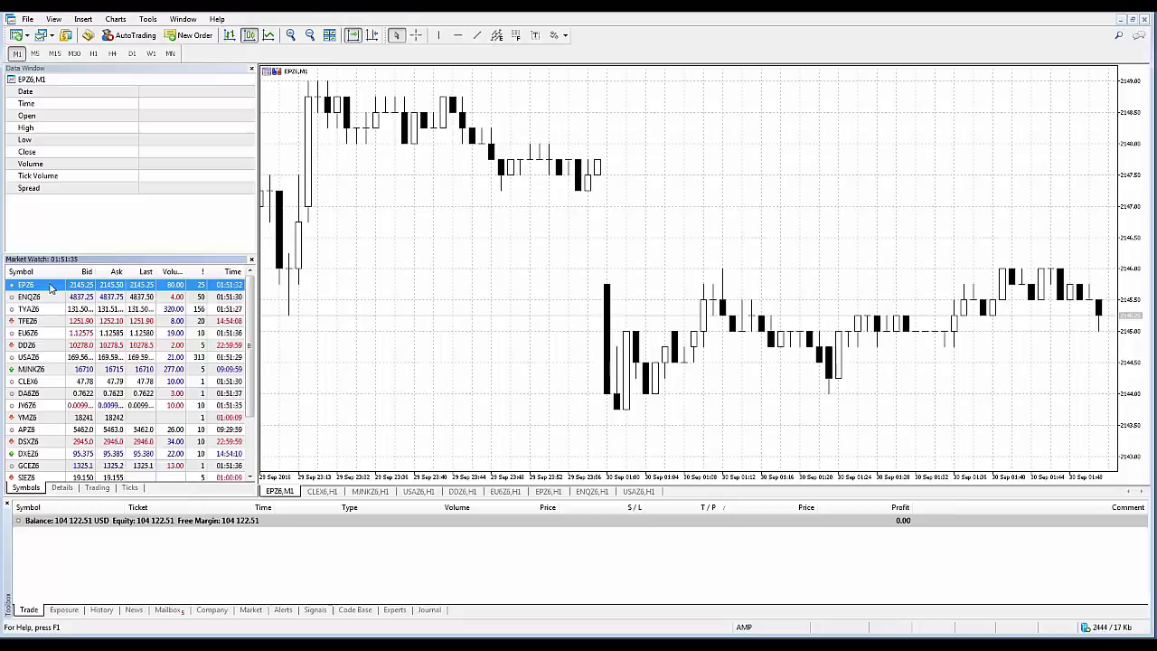
{"action": "left_click", "coordinate": [38, 300]}
{"action": "left_click", "coordinate": [43, 289]}
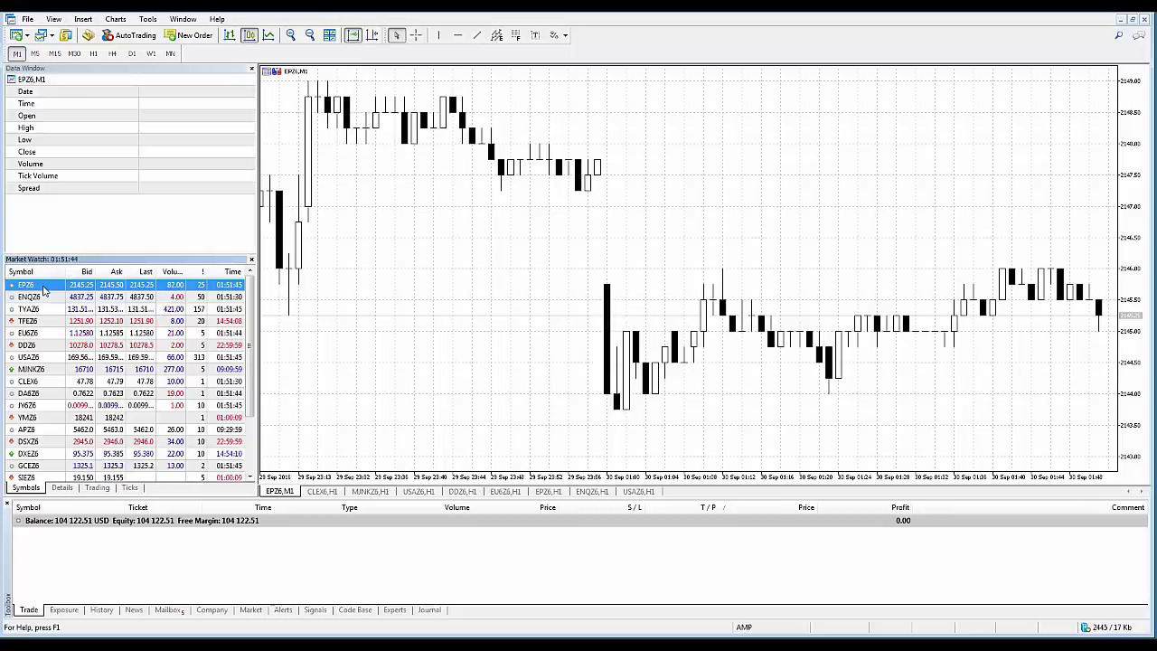
{"action": "right_click", "coordinate": [44, 289]}
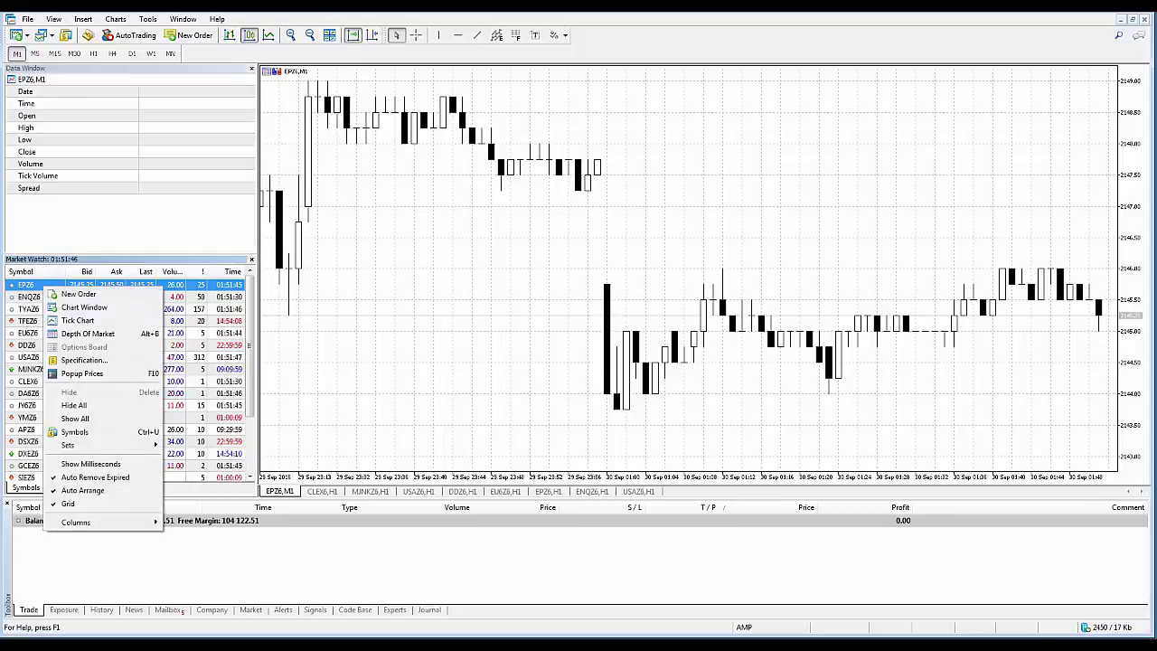
{"action": "left_click", "coordinate": [78, 294]}
{"action": "left_click_drag", "start_coordinate": [606, 177], "coordinate": [563, 169]}
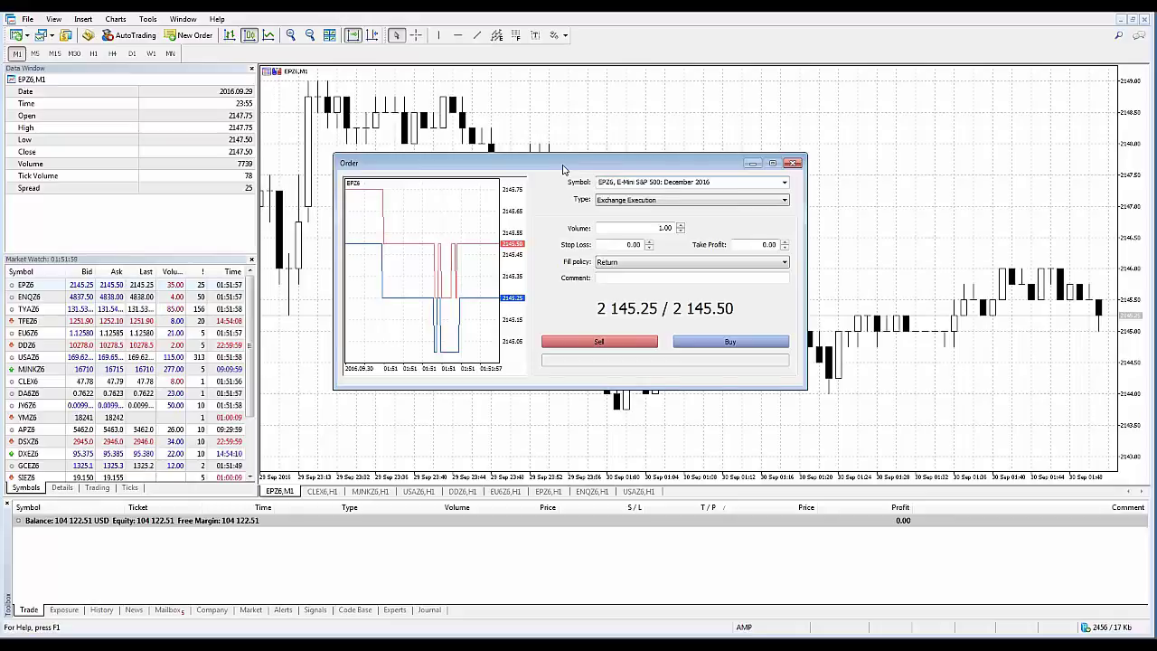
{"action": "left_click_drag", "start_coordinate": [563, 169], "coordinate": [555, 182]}
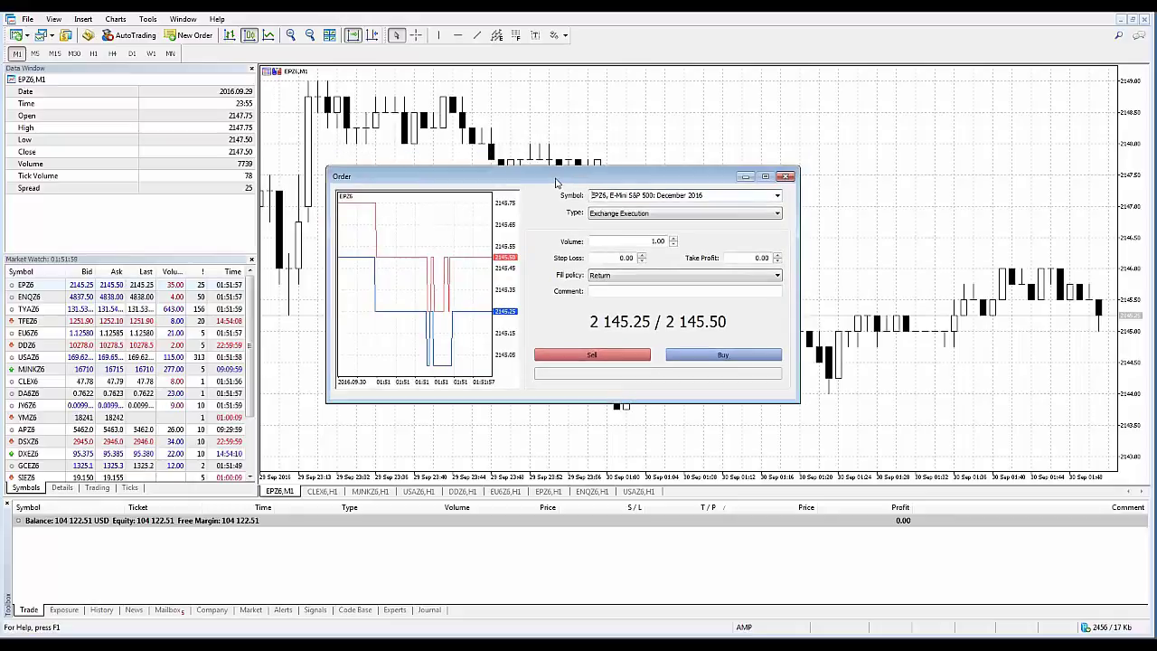
Close the EPZ6 order form, reopen it with F9 and via Tools > New Order, closing it each time
{"action": "left_click", "coordinate": [783, 183]}
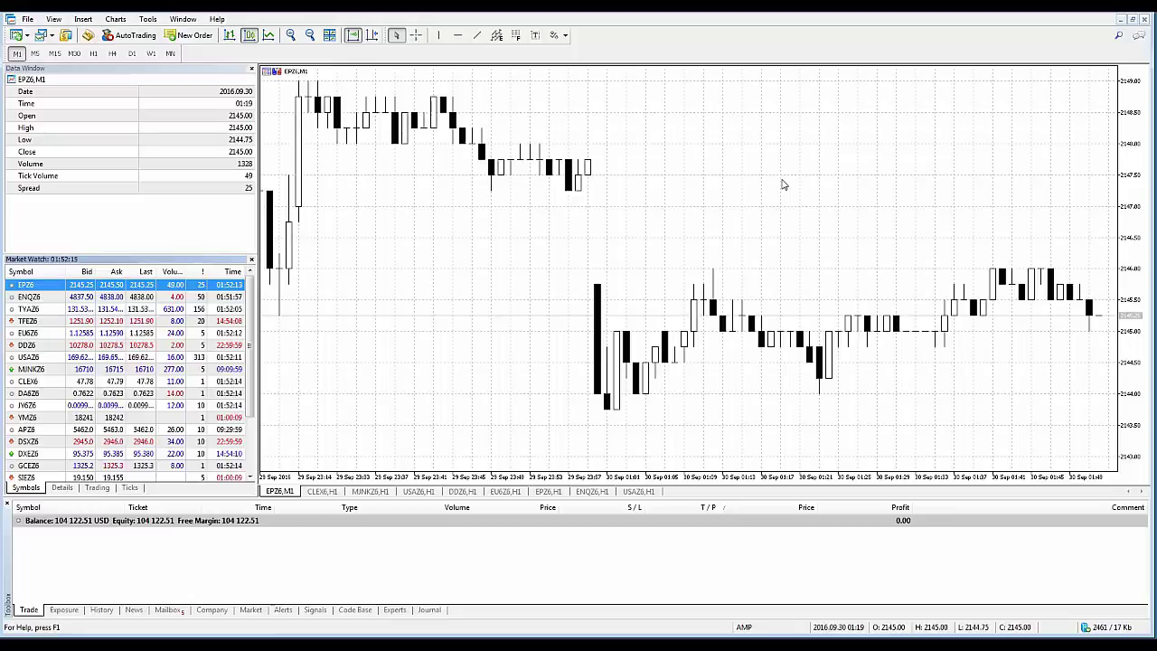
{"action": "key", "text": "F9"}
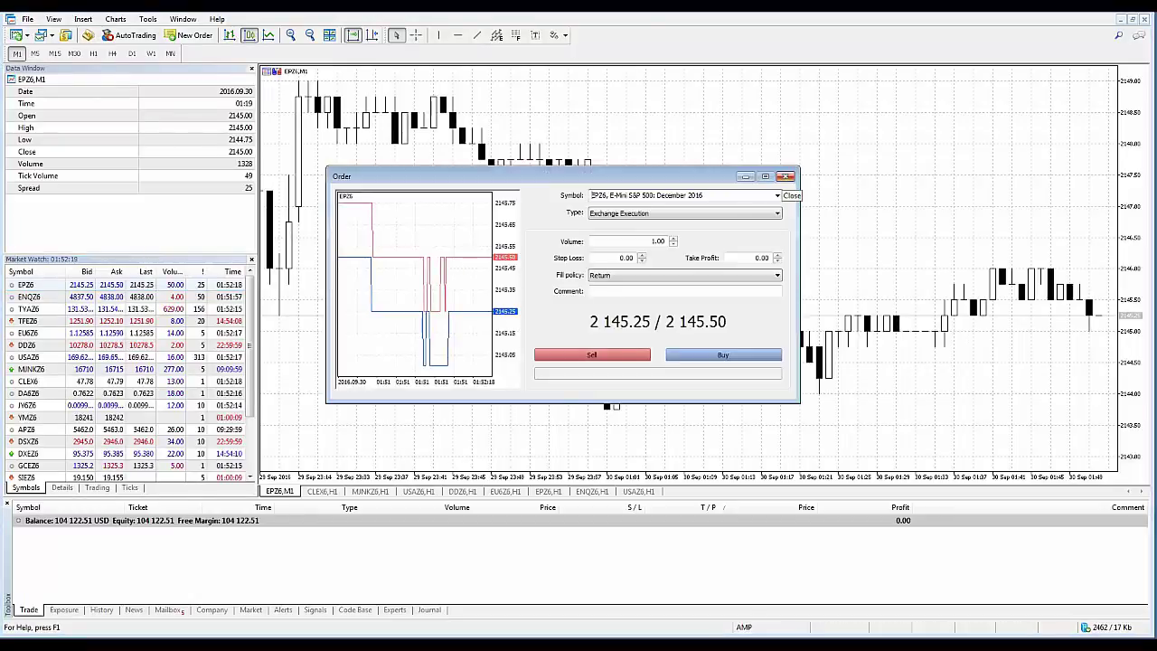
{"action": "left_click", "coordinate": [789, 177]}
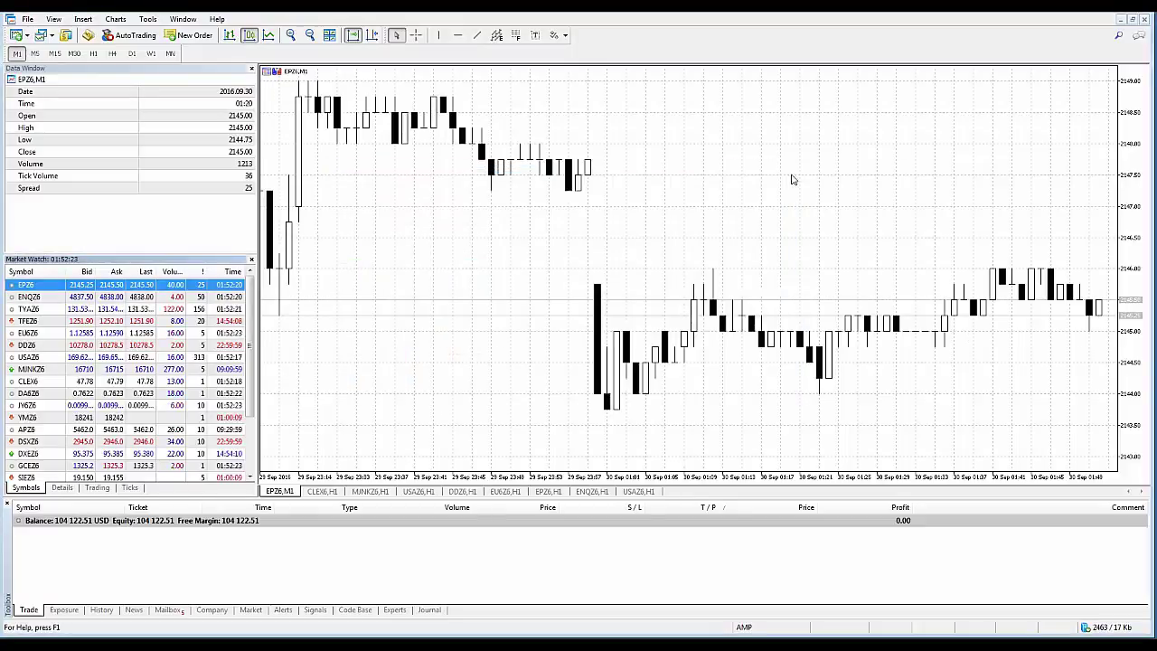
{"action": "left_click", "coordinate": [146, 20]}
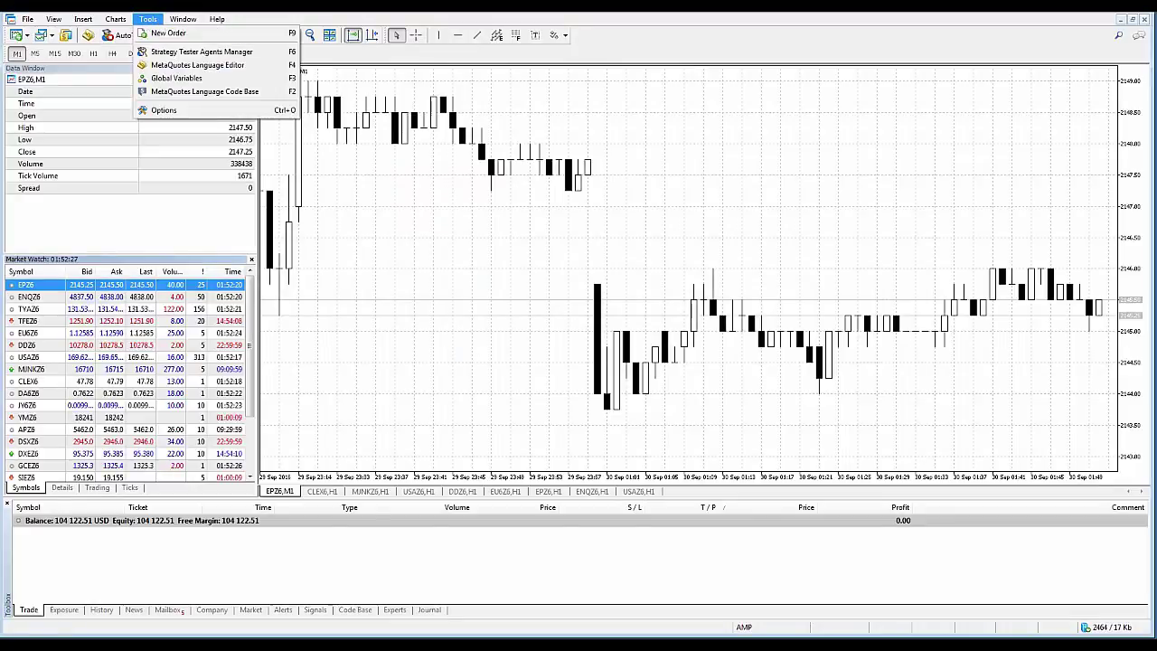
{"action": "left_click", "coordinate": [168, 32]}
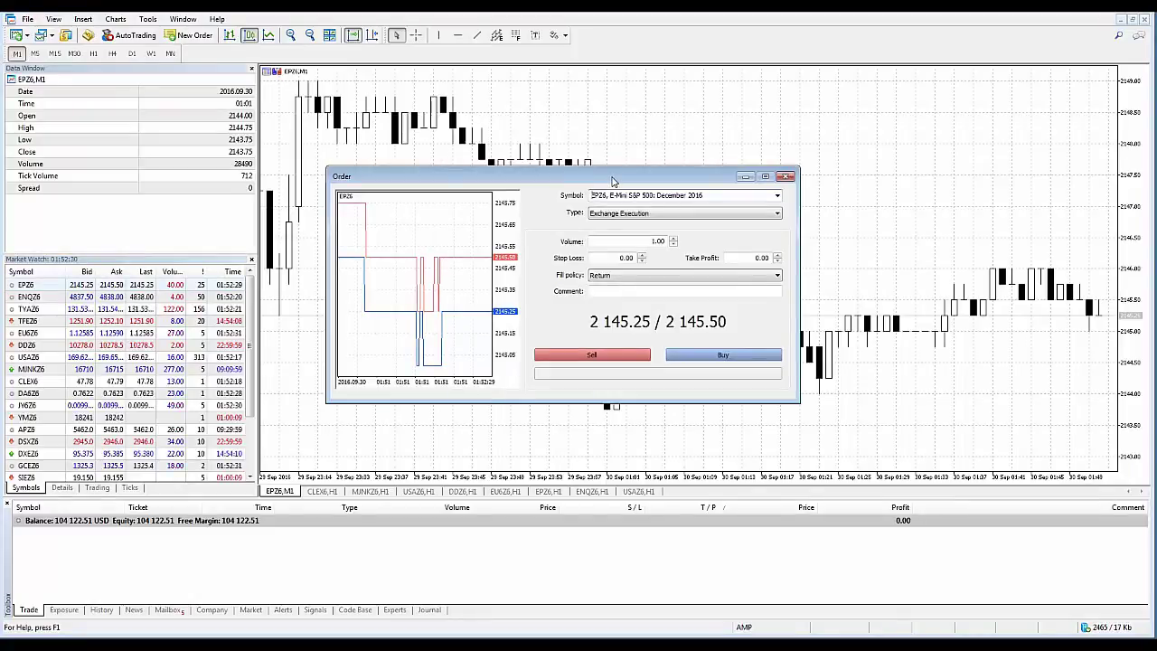
{"action": "left_click", "coordinate": [785, 176]}
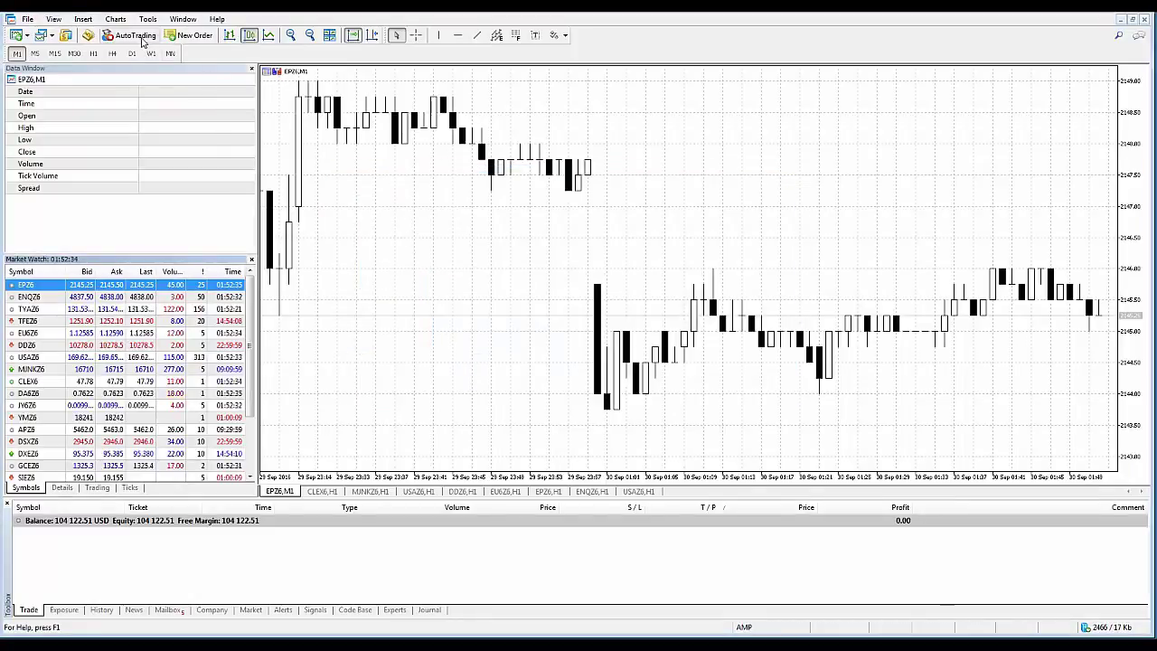
Open the EPZ6 order form from the New Order toolbar button and drag it into place
{"action": "left_click", "coordinate": [192, 38]}
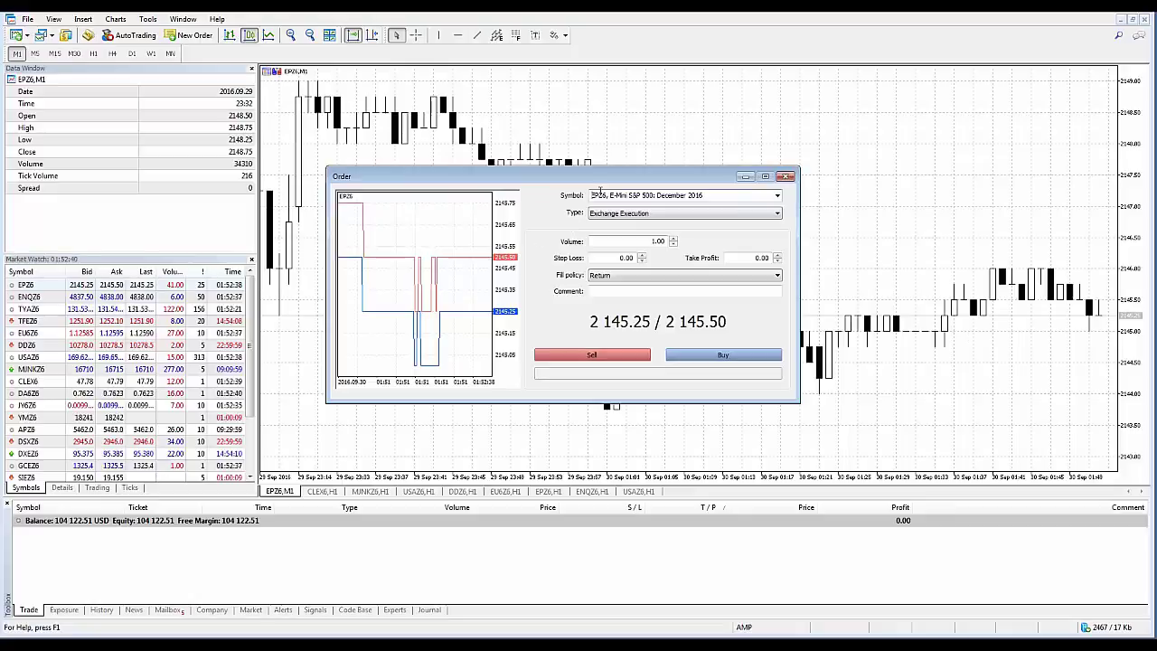
{"action": "left_click_drag", "start_coordinate": [596, 178], "coordinate": [553, 147]}
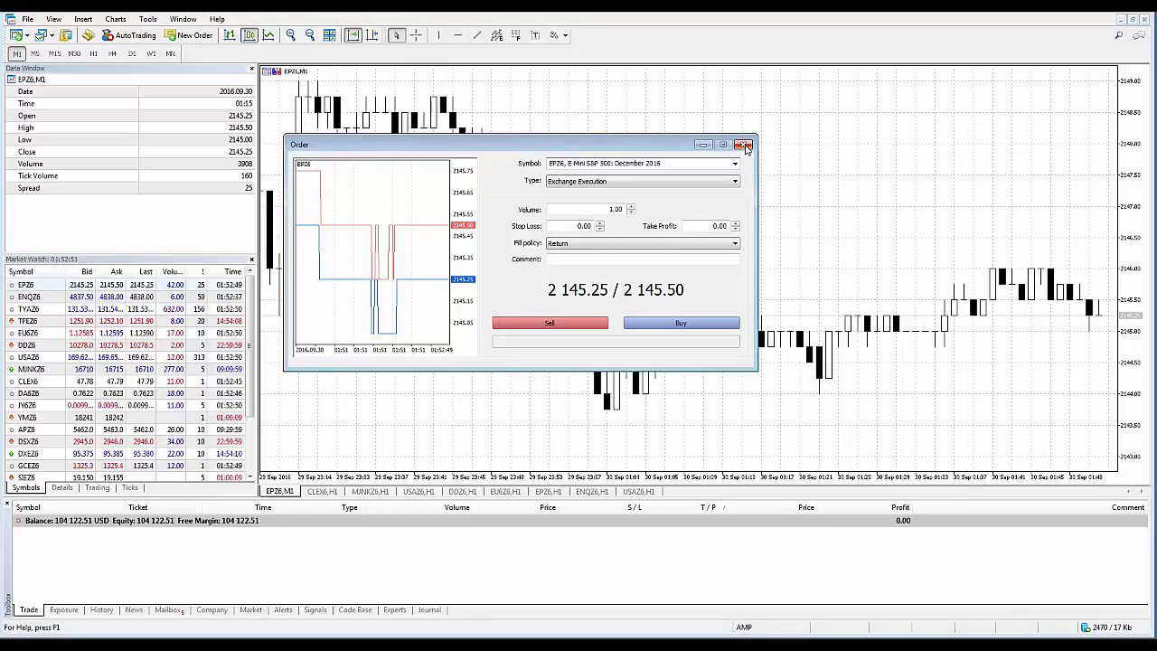
{"action": "left_click_drag", "start_coordinate": [678, 146], "coordinate": [709, 165]}
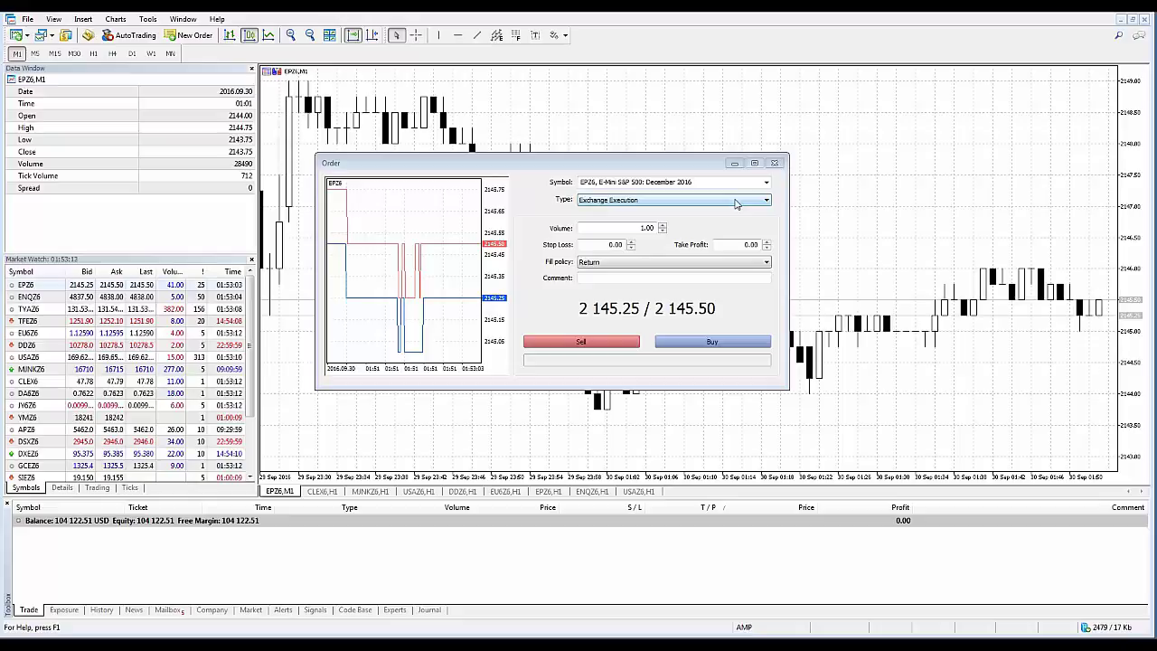
Switch the EPZ6 order to Pending Order and keep Buy Limit as its type
{"action": "left_click", "coordinate": [735, 203]}
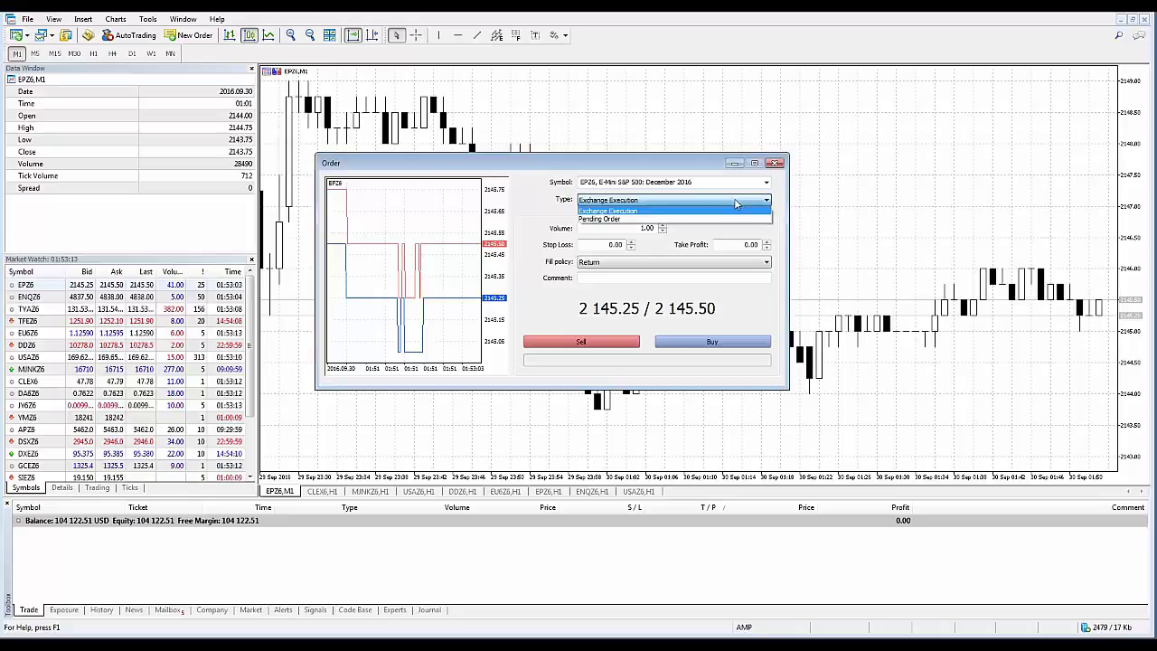
{"action": "left_click", "coordinate": [613, 220]}
{"action": "left_click", "coordinate": [603, 231]}
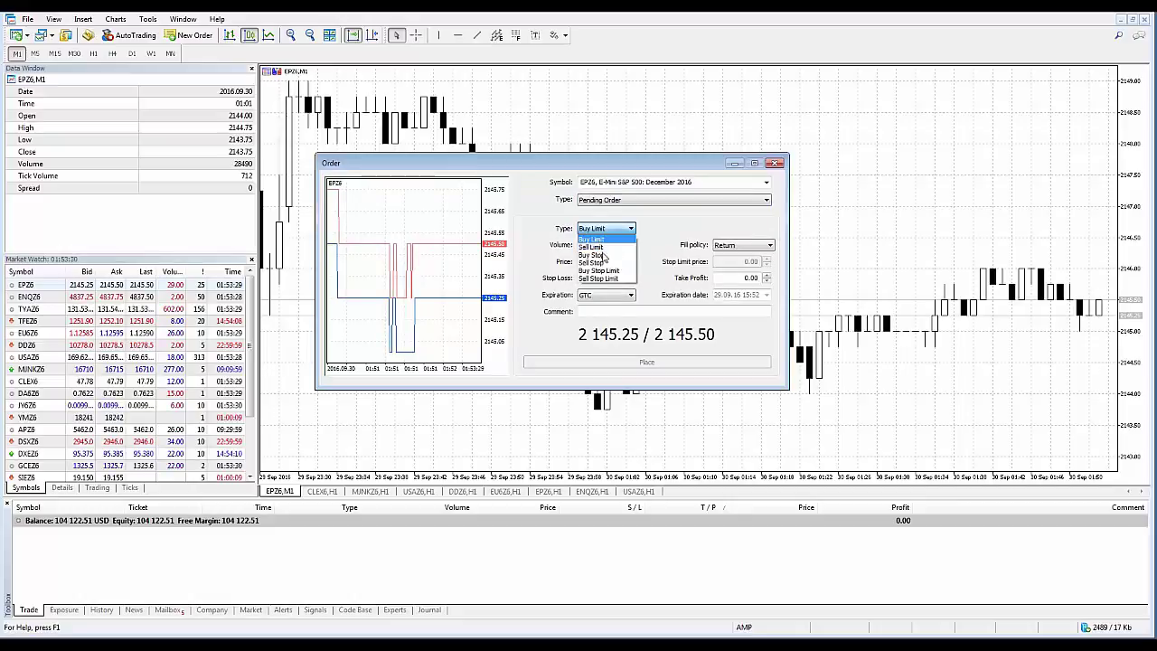
{"action": "left_click", "coordinate": [662, 233]}
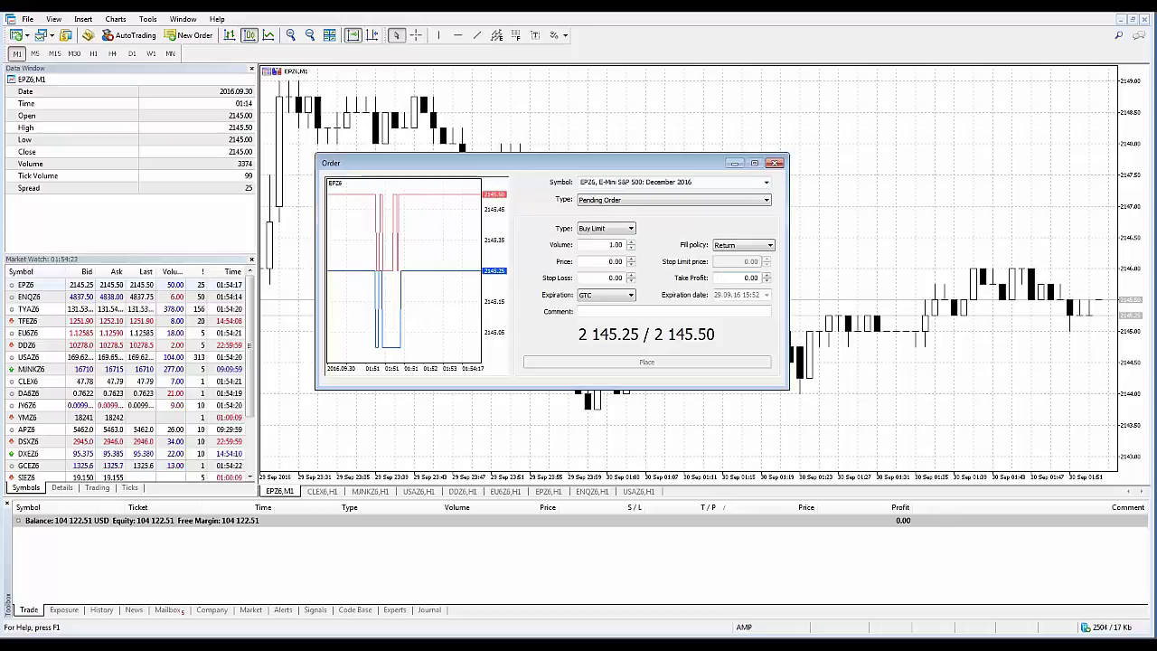
{"action": "left_click", "coordinate": [704, 201]}
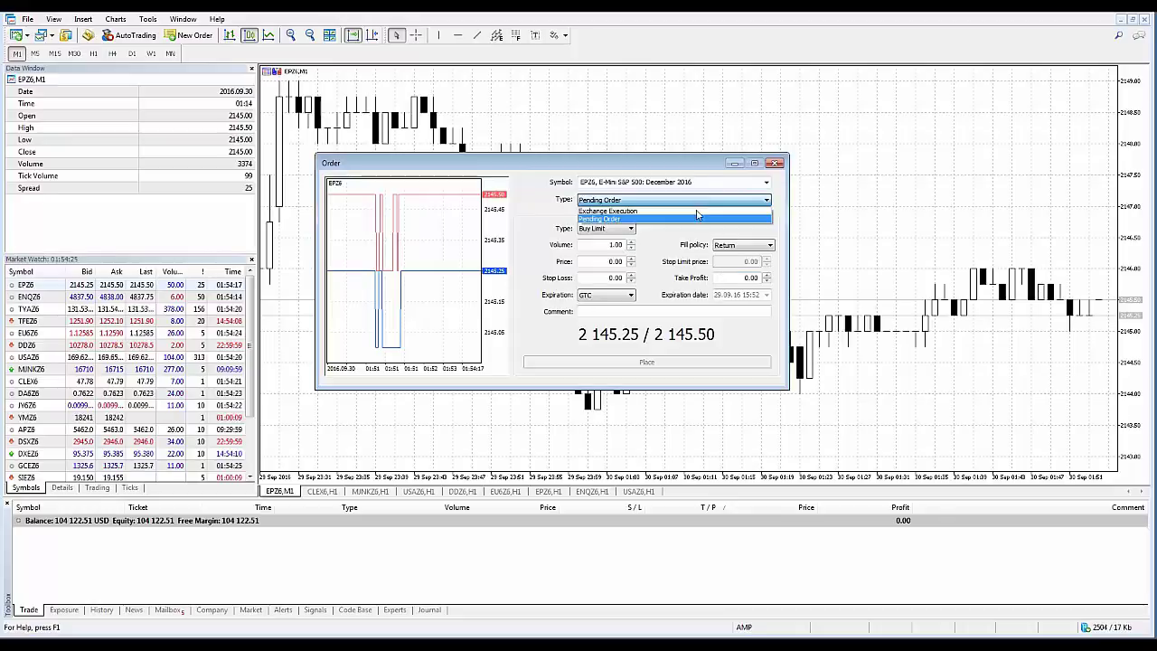
{"action": "left_click", "coordinate": [624, 220]}
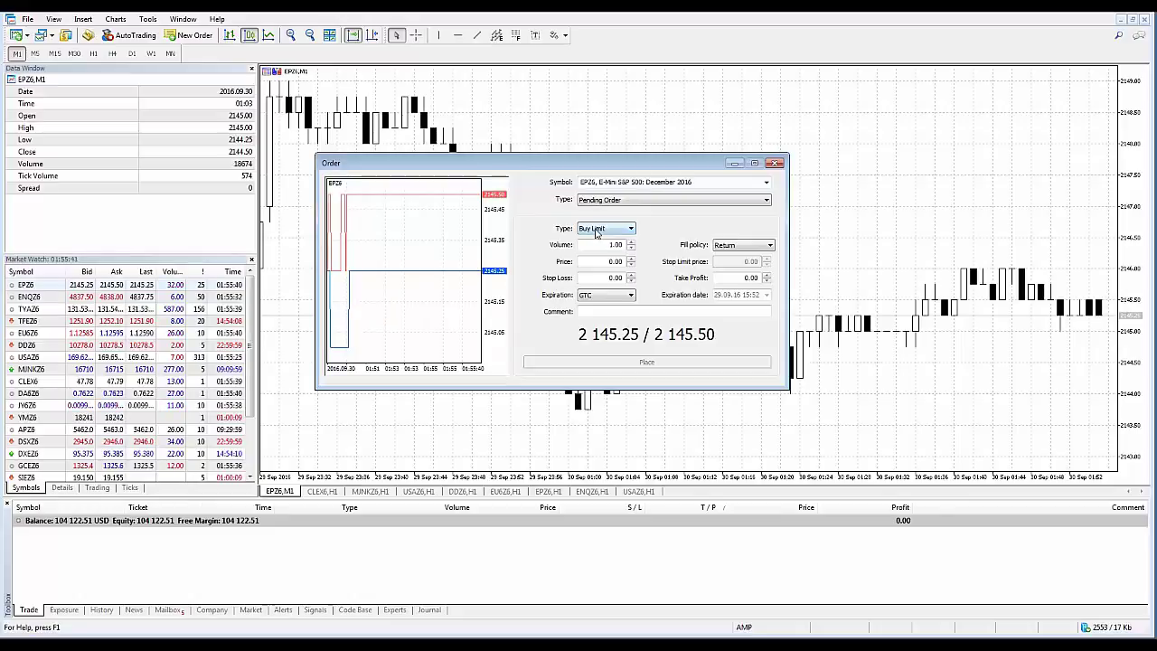
Nudge the Buy Limit price up and down between 2145.00 and 2146.25
{"action": "left_click", "coordinate": [630, 261]}
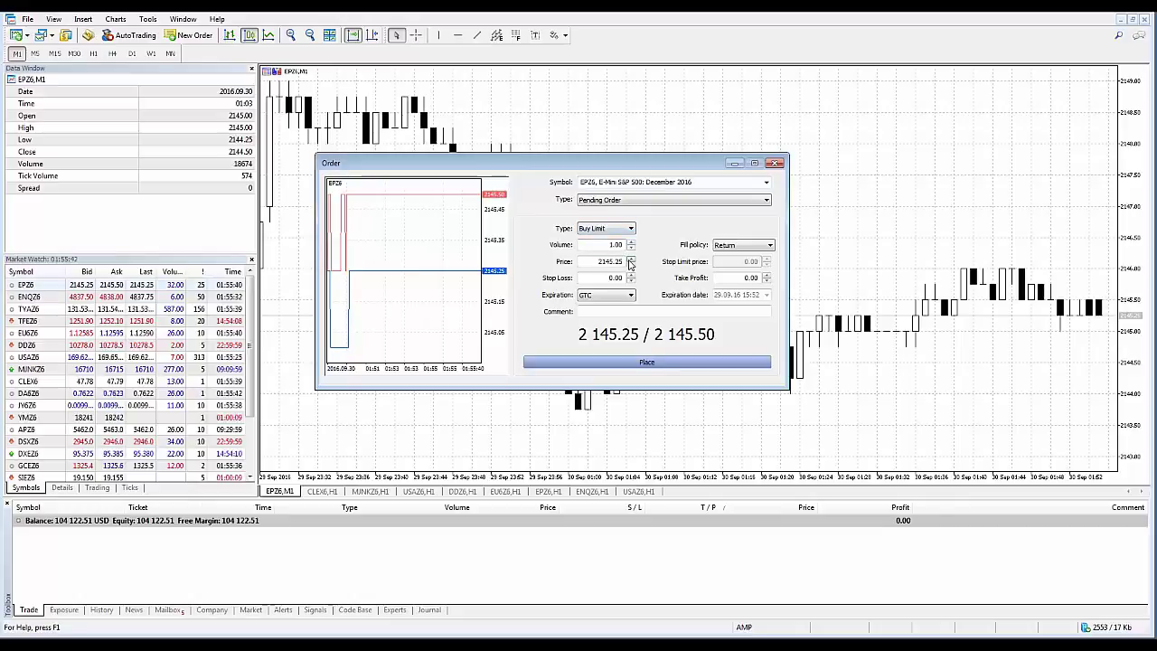
{"action": "left_click", "coordinate": [630, 261]}
{"action": "left_click", "coordinate": [630, 261]}
{"action": "left_click", "coordinate": [630, 265]}
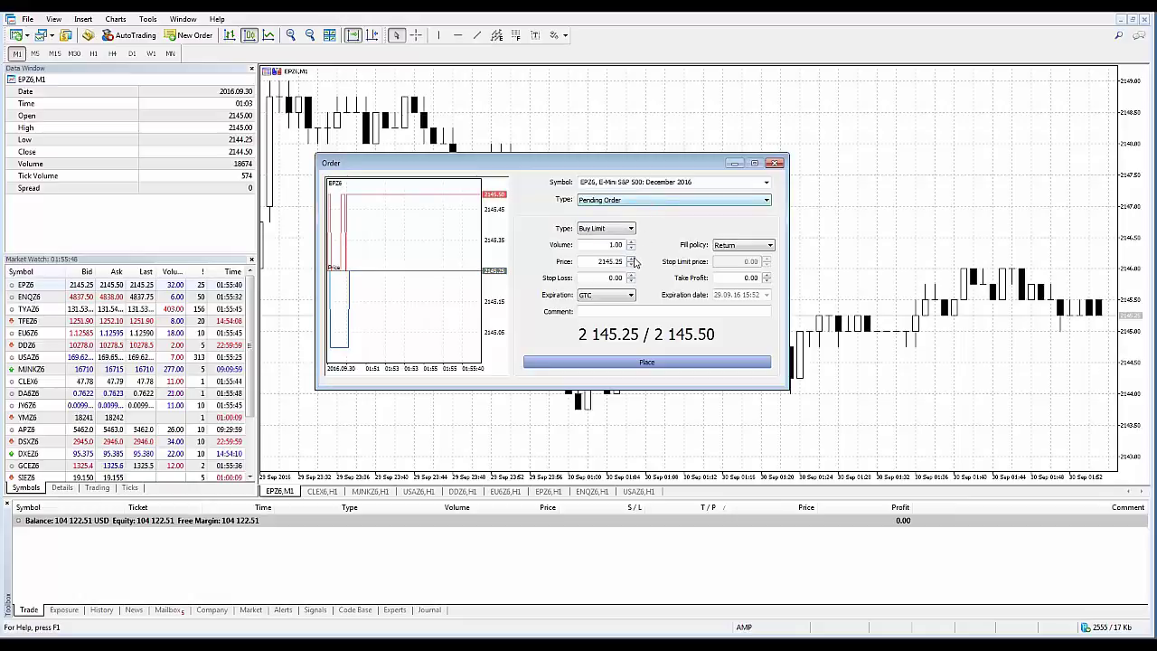
{"action": "left_click", "coordinate": [631, 259]}
{"action": "left_click", "coordinate": [630, 259]}
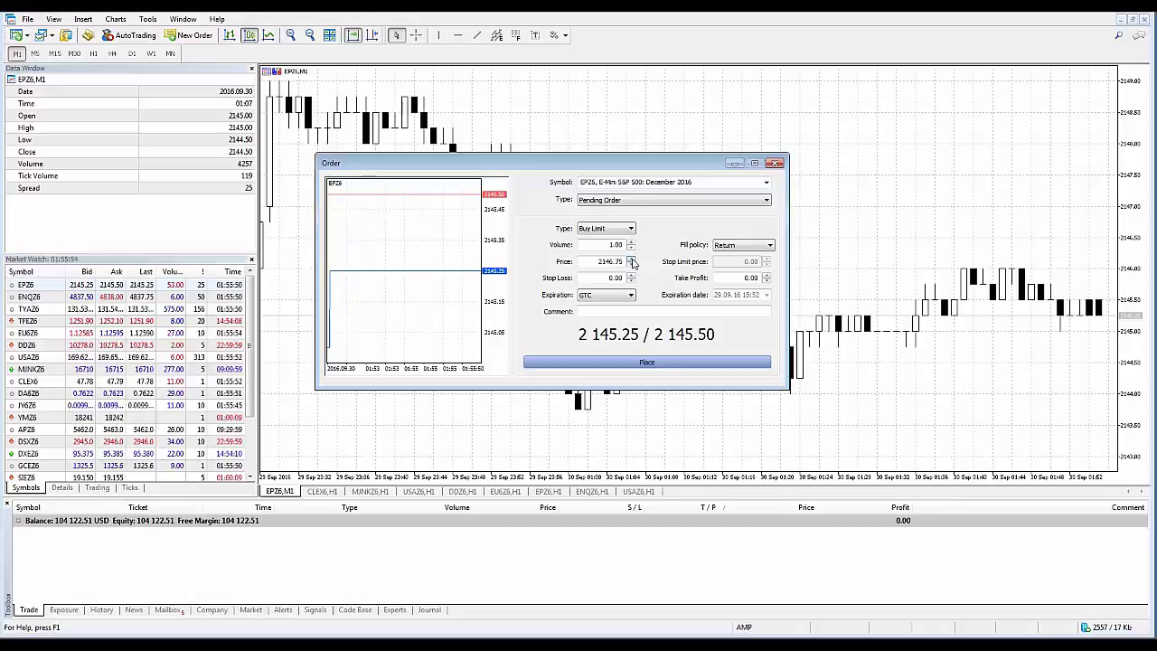
{"action": "left_click", "coordinate": [632, 264]}
{"action": "left_click", "coordinate": [632, 264]}
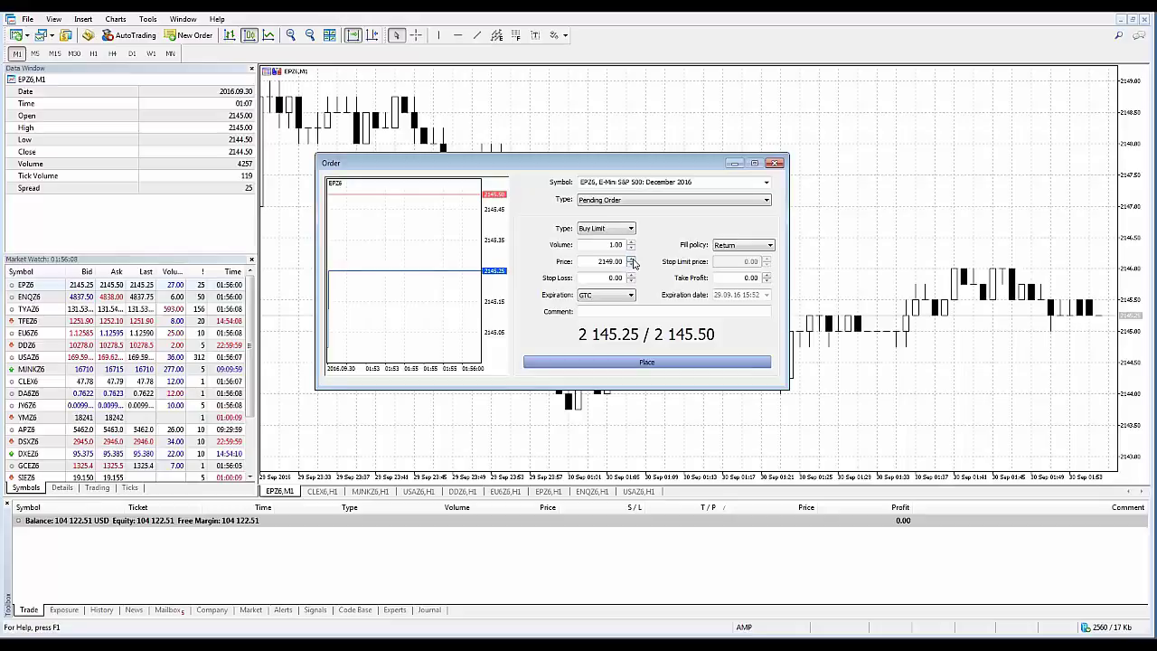
Raise the Buy Limit price from 2149.00 up to 2217.75
{"action": "left_click", "coordinate": [630, 258]}
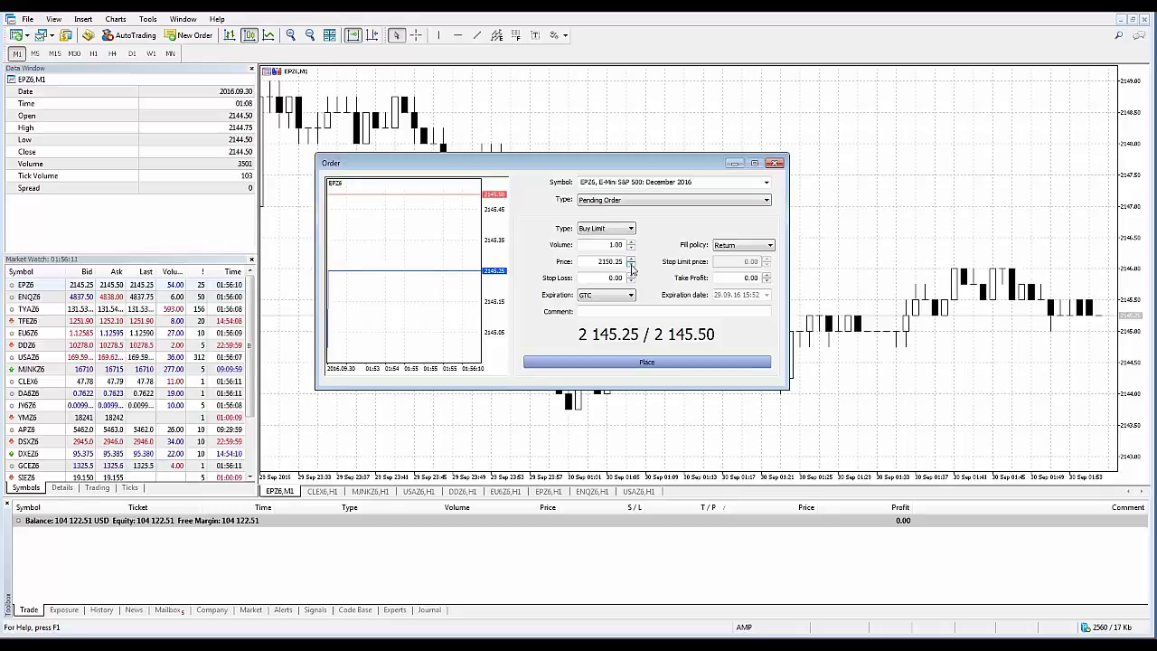
{"action": "left_click", "coordinate": [631, 266]}
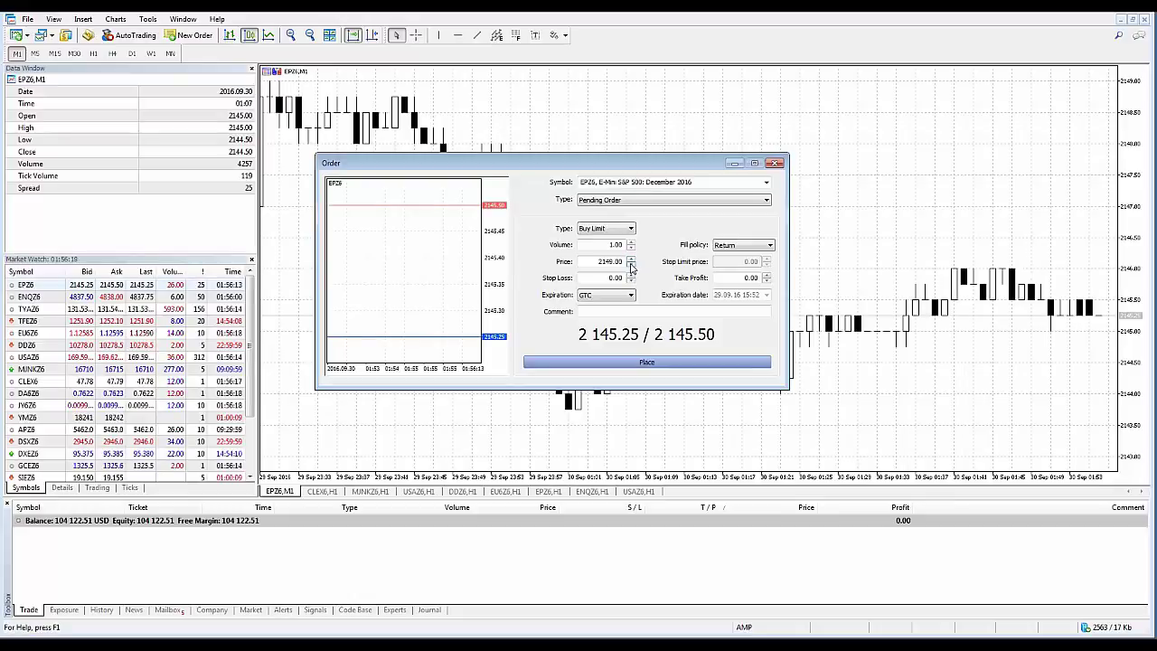
{"action": "left_click", "coordinate": [631, 265]}
{"action": "left_click", "coordinate": [631, 258]}
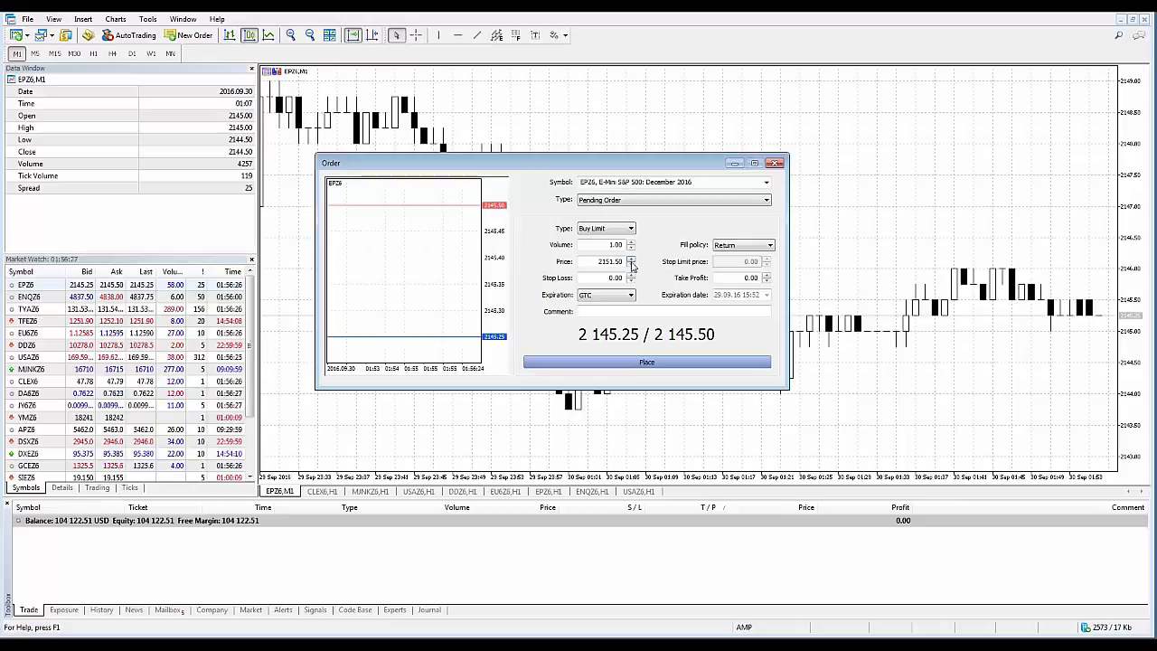
{"action": "left_click", "coordinate": [631, 259]}
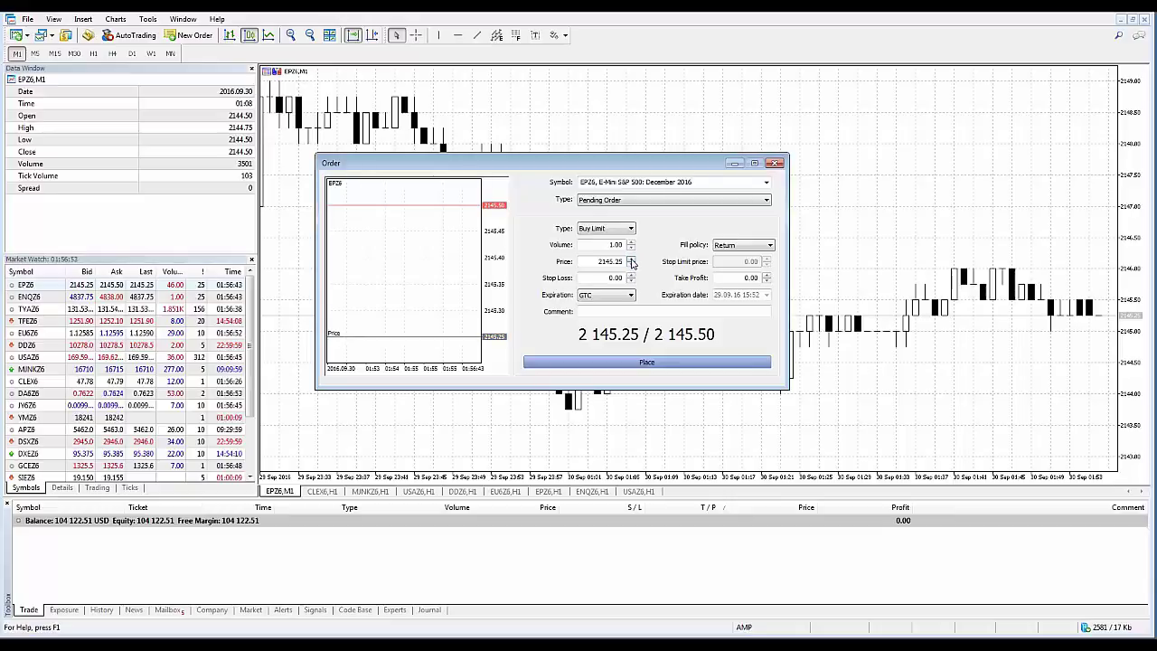
{"action": "left_click", "coordinate": [631, 260]}
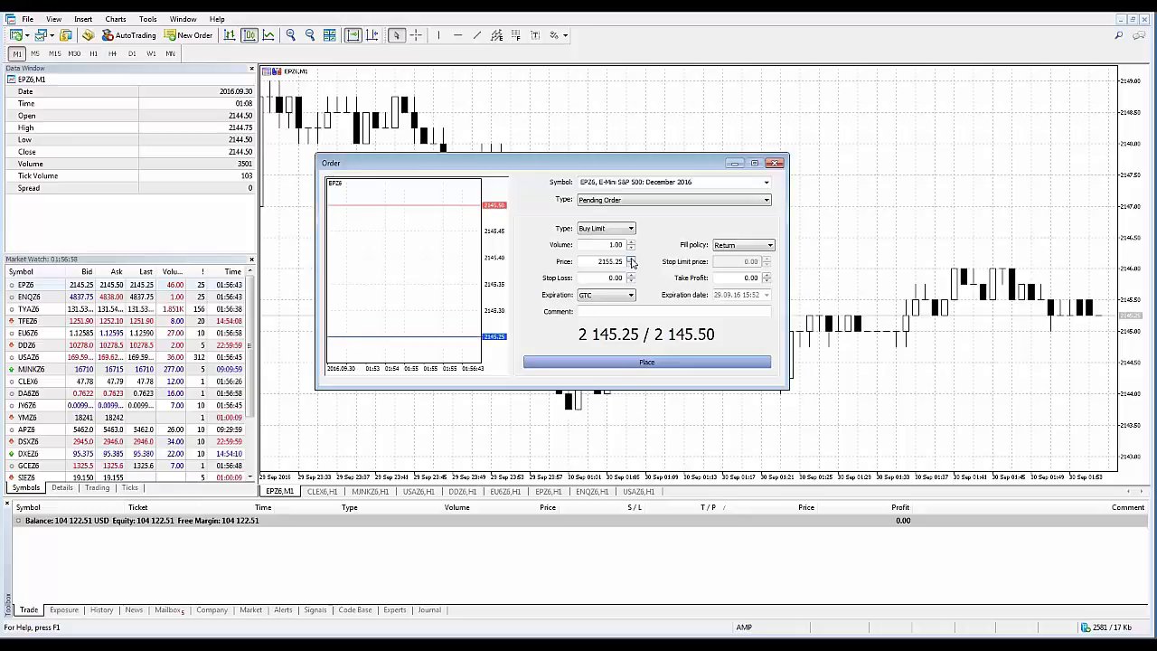
{"action": "left_click_drag", "start_coordinate": [631, 261], "coordinate": [631, 261]}
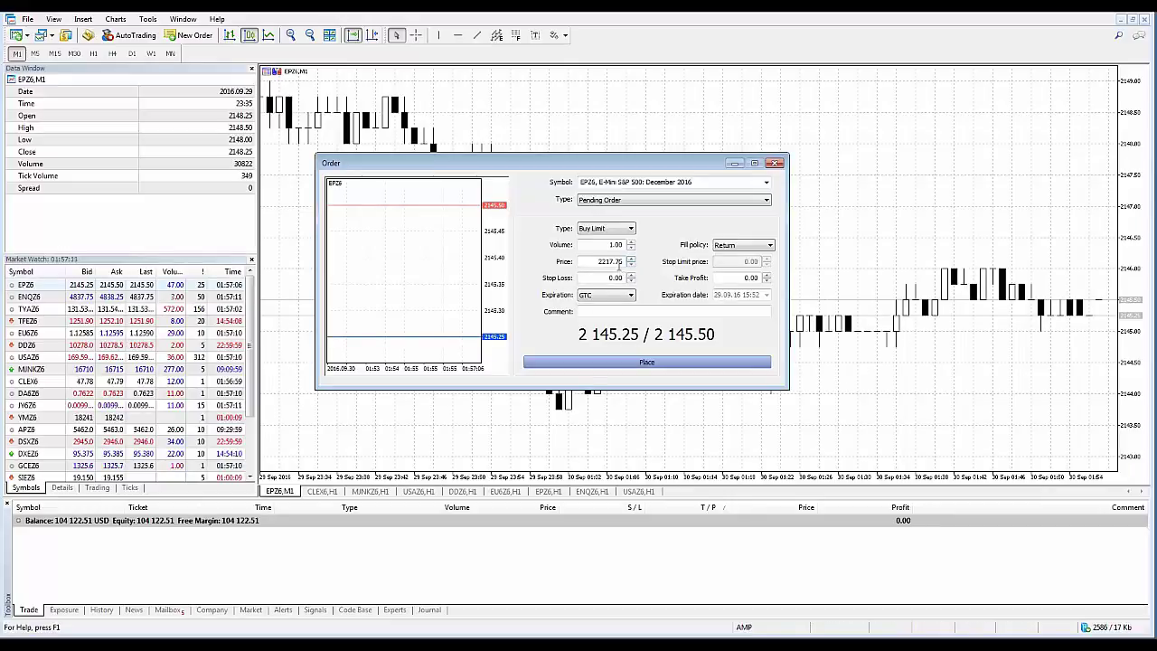
Set the stop loss to 2217.75, toggle the tick chart preview, then close the form unplaced
{"action": "left_click", "coordinate": [631, 276]}
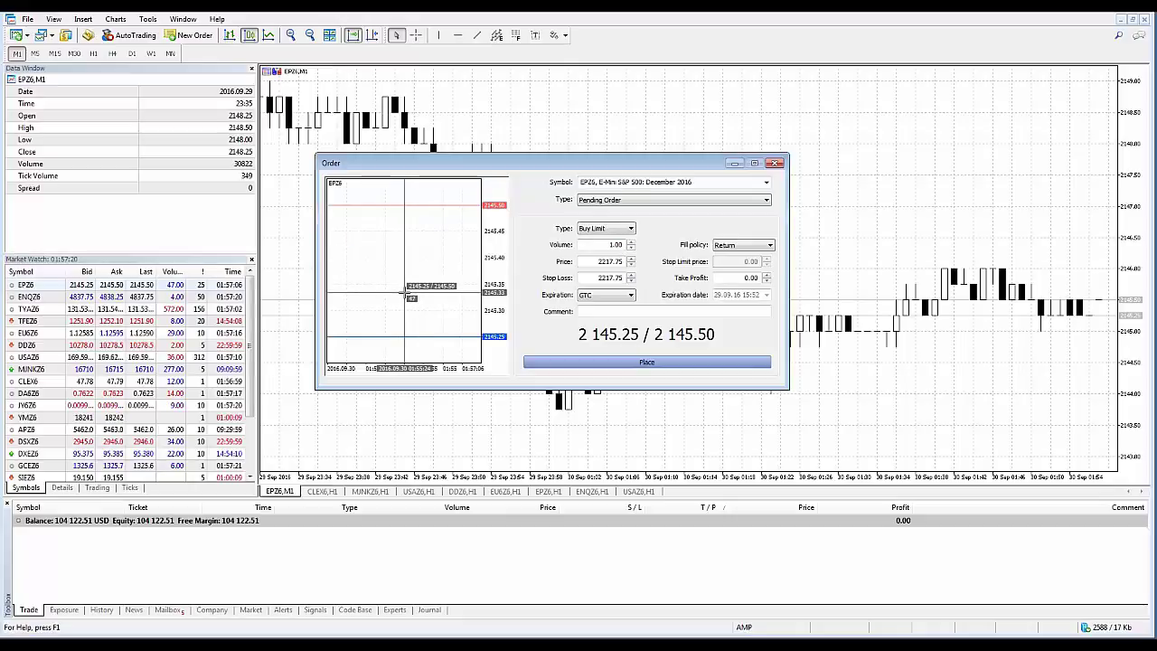
{"action": "left_click", "coordinate": [530, 223]}
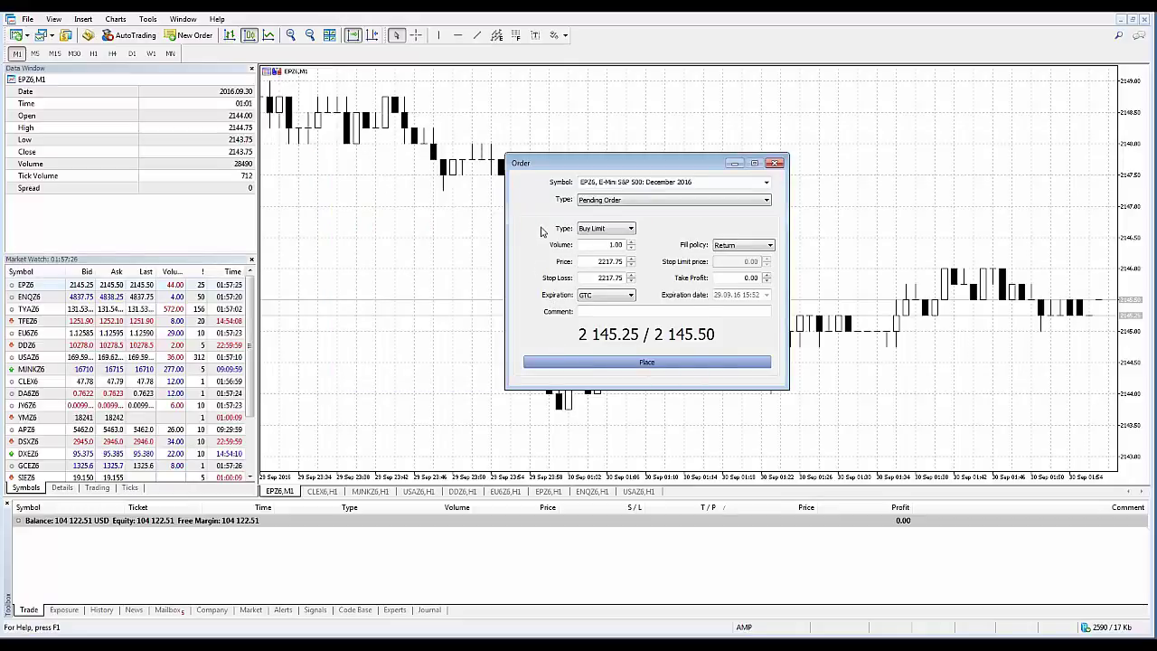
{"action": "left_click", "coordinate": [538, 227]}
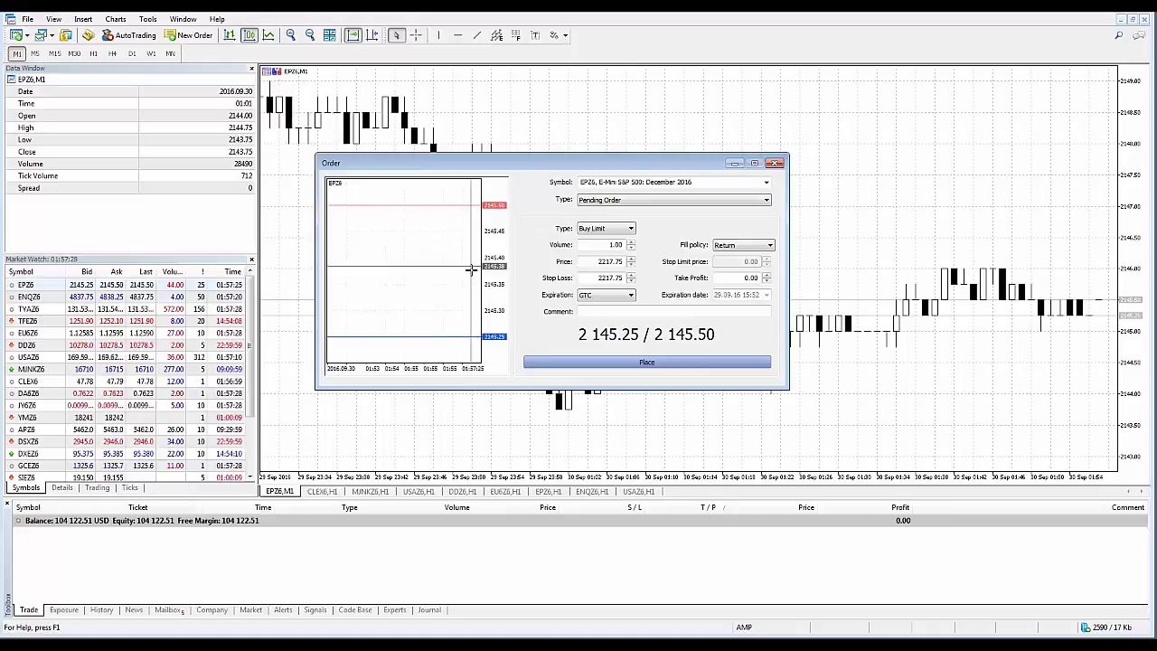
{"action": "left_click", "coordinate": [525, 222]}
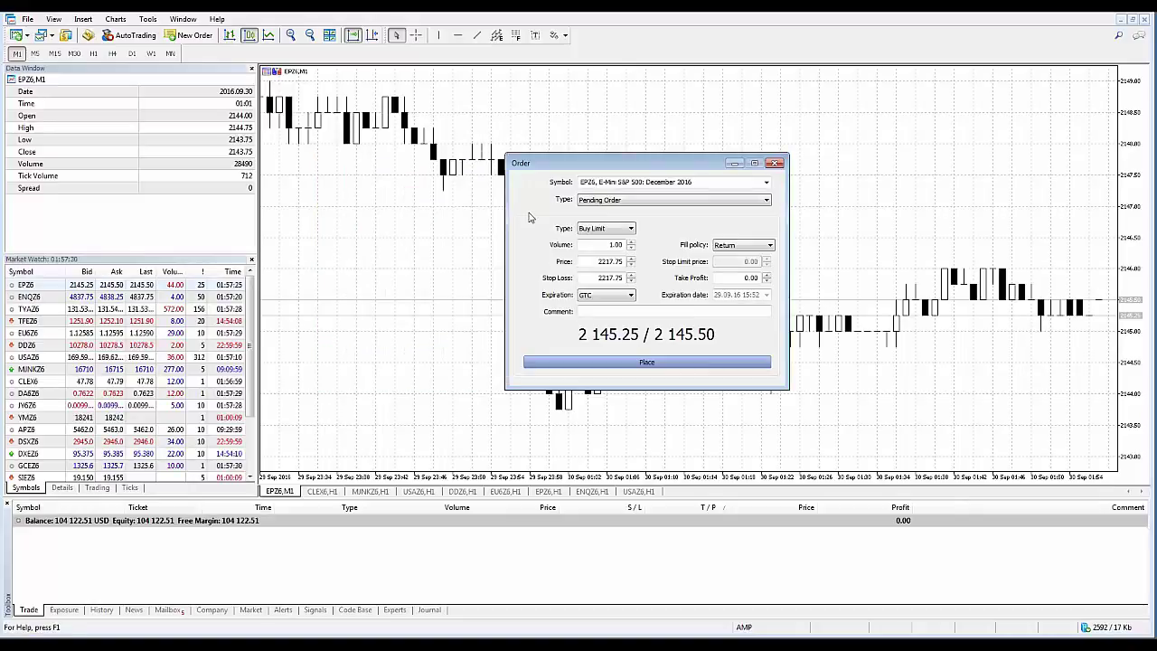
{"action": "left_click", "coordinate": [529, 217]}
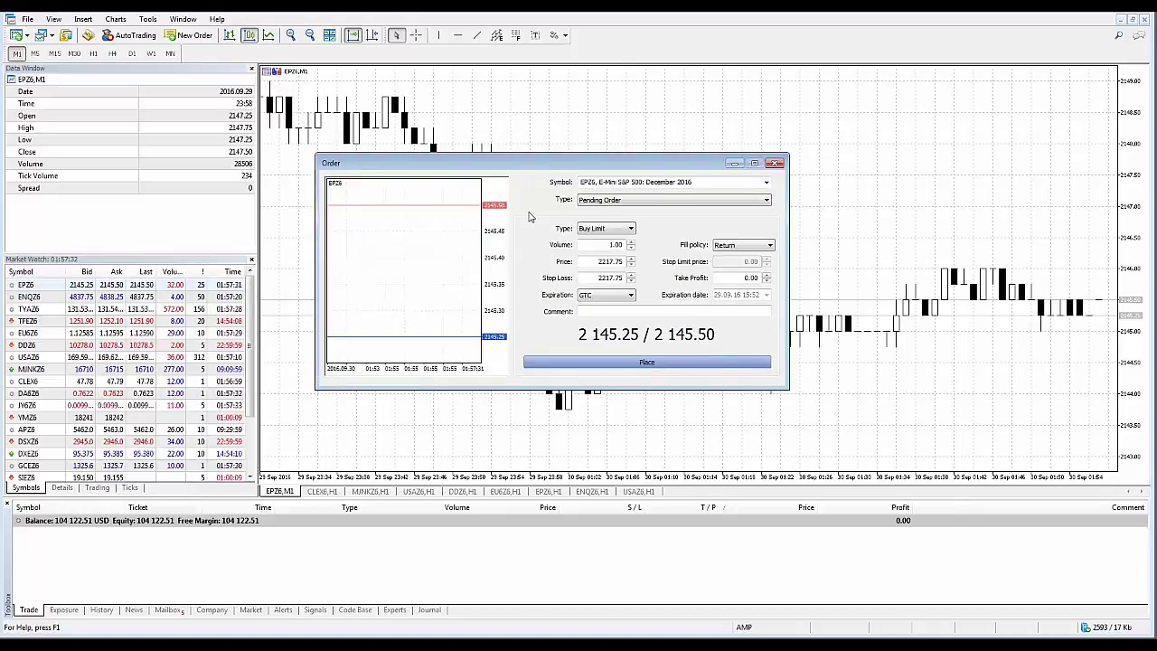
{"action": "left_click", "coordinate": [529, 217]}
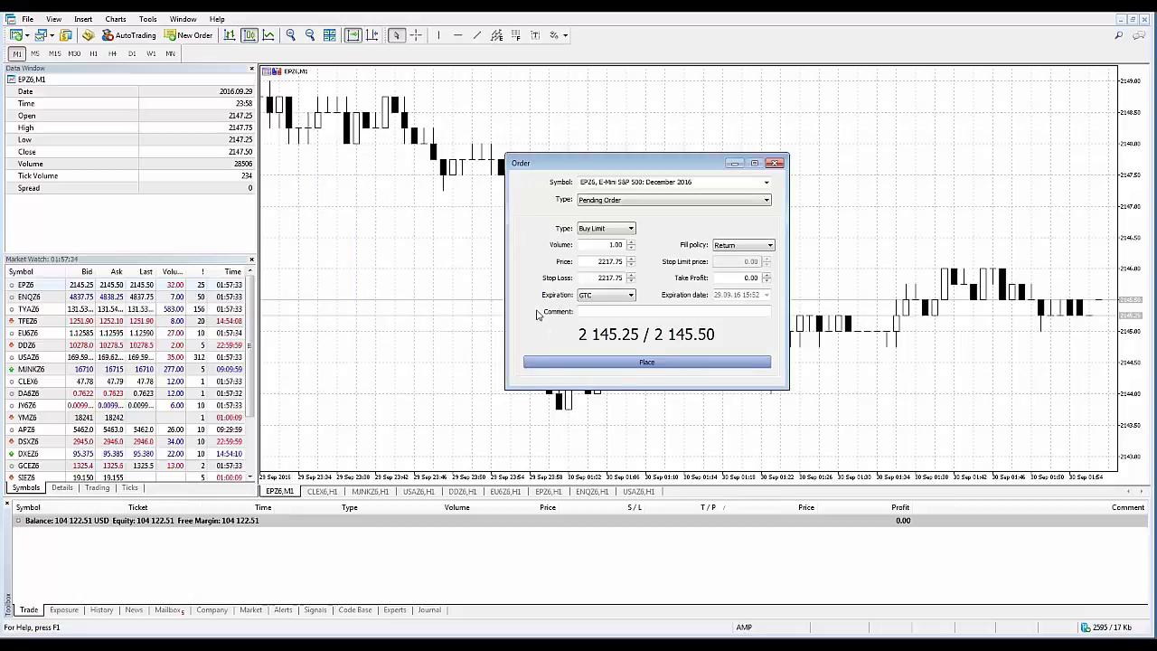
{"action": "left_click", "coordinate": [533, 224]}
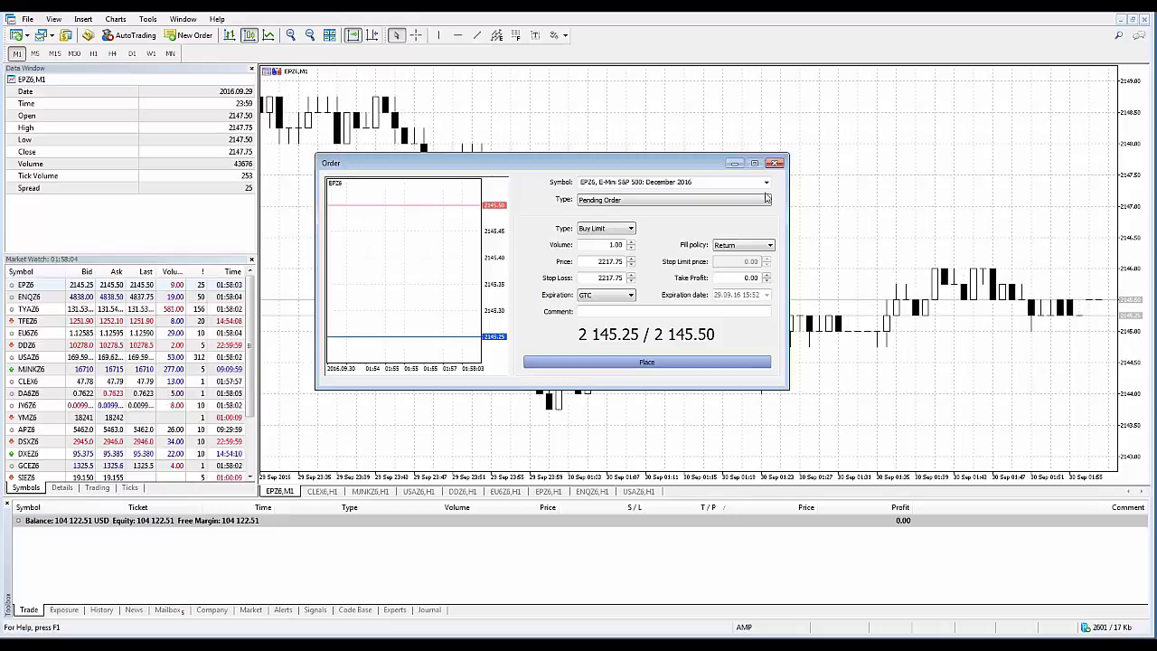
{"action": "left_click", "coordinate": [774, 163]}
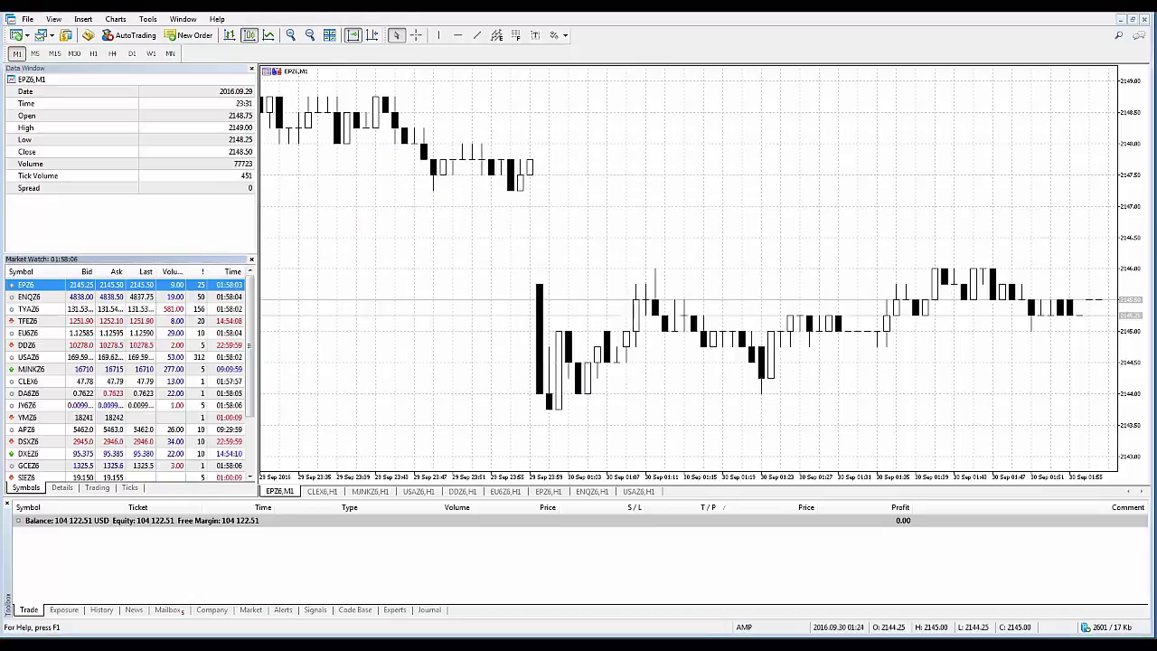
Open an EPZ6 order form, switch it to Exchange Execution, and close it
{"action": "right_click", "coordinate": [38, 287]}
{"action": "left_click", "coordinate": [67, 294]}
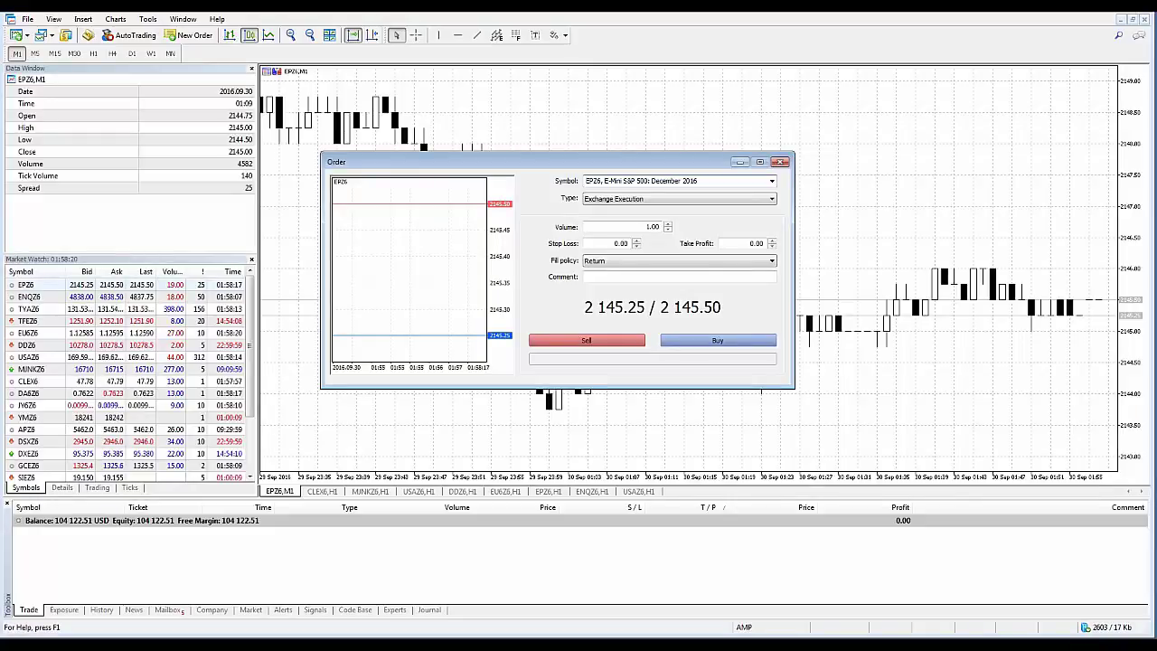
{"action": "left_click", "coordinate": [647, 200]}
{"action": "left_click", "coordinate": [548, 220]}
{"action": "left_click", "coordinate": [781, 162]}
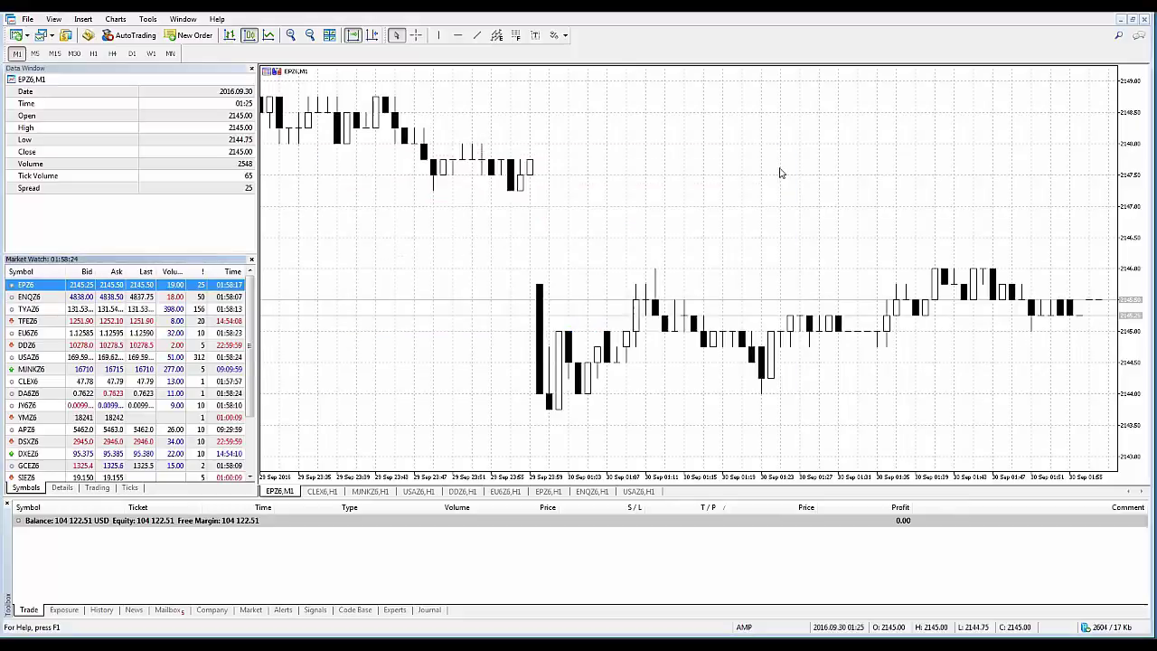
Reopen the EPZ6 order form and buy 1.00 lot at market
{"action": "right_click", "coordinate": [42, 287]}
{"action": "left_click", "coordinate": [71, 295]}
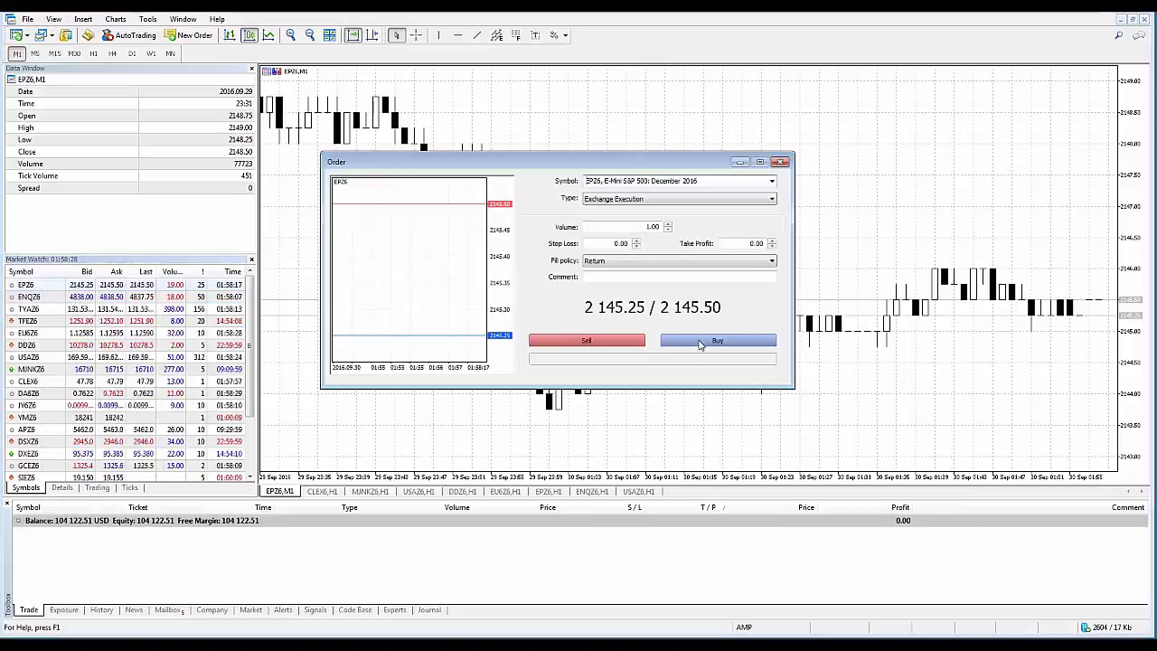
{"action": "left_click", "coordinate": [711, 342]}
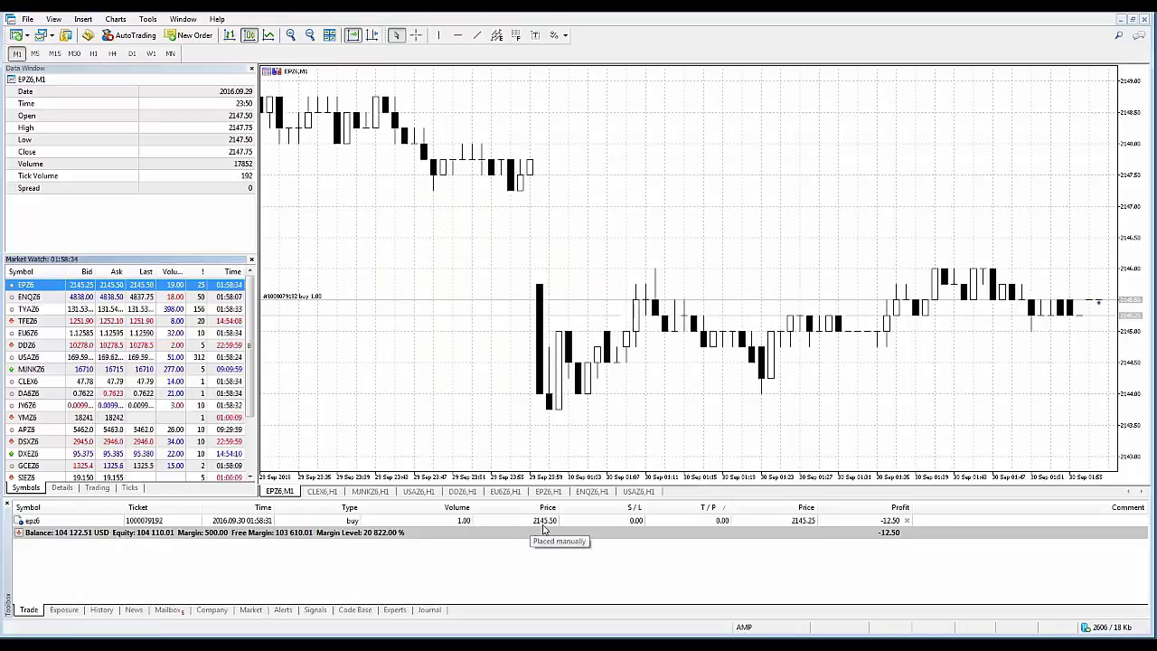
Open Modify Position for the EPZ6 buy and set the stop loss to 2146.00
{"action": "left_click", "coordinate": [323, 525]}
{"action": "right_click", "coordinate": [322, 527]}
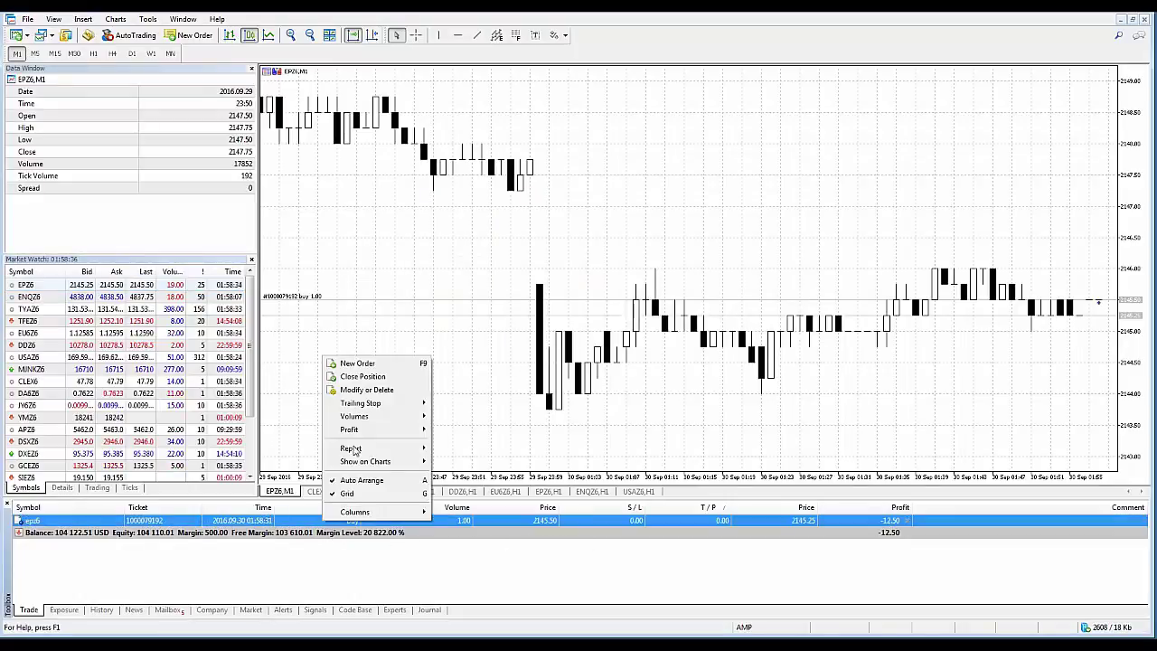
{"action": "left_click", "coordinate": [372, 390]}
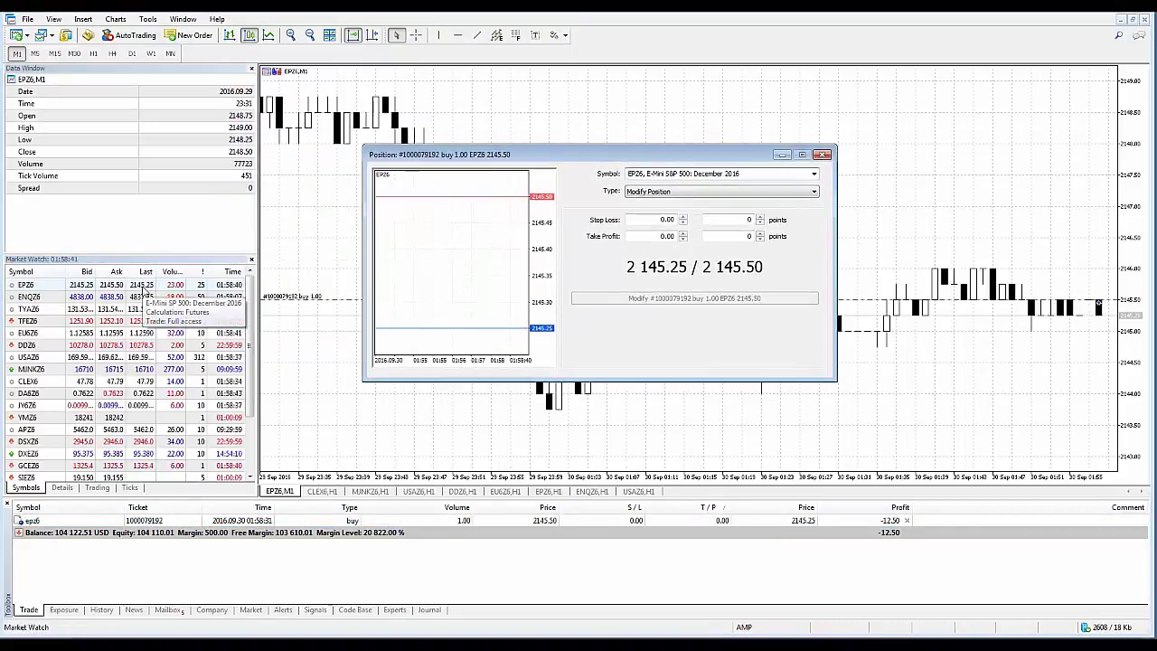
{"action": "left_click", "coordinate": [682, 218]}
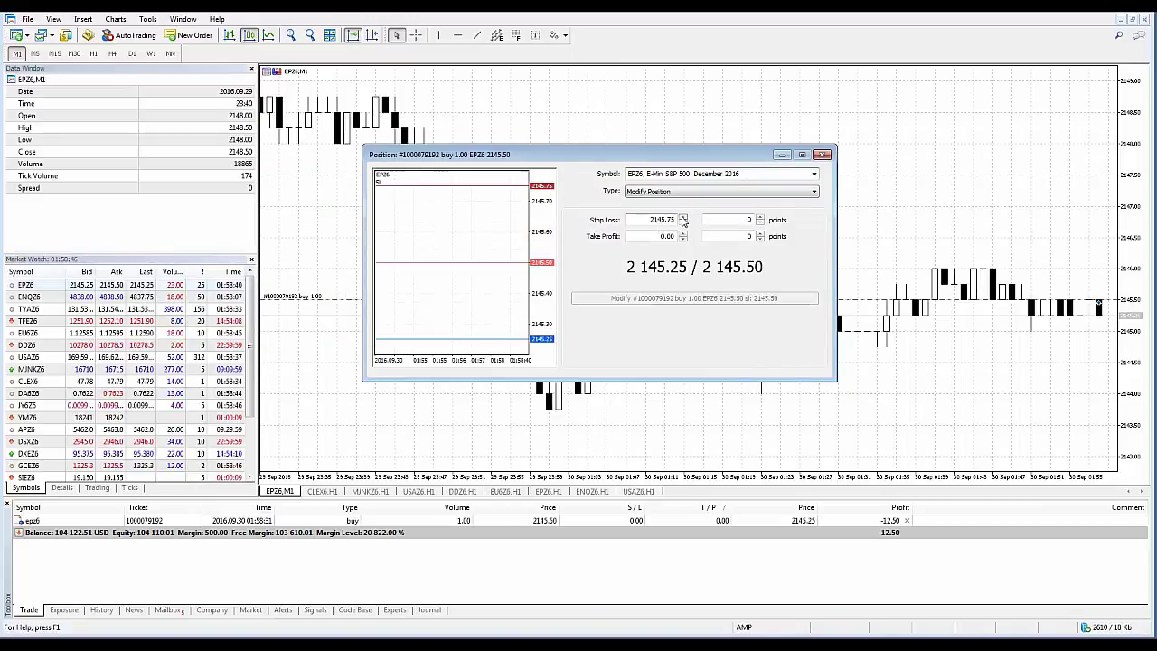
{"action": "left_click", "coordinate": [683, 217]}
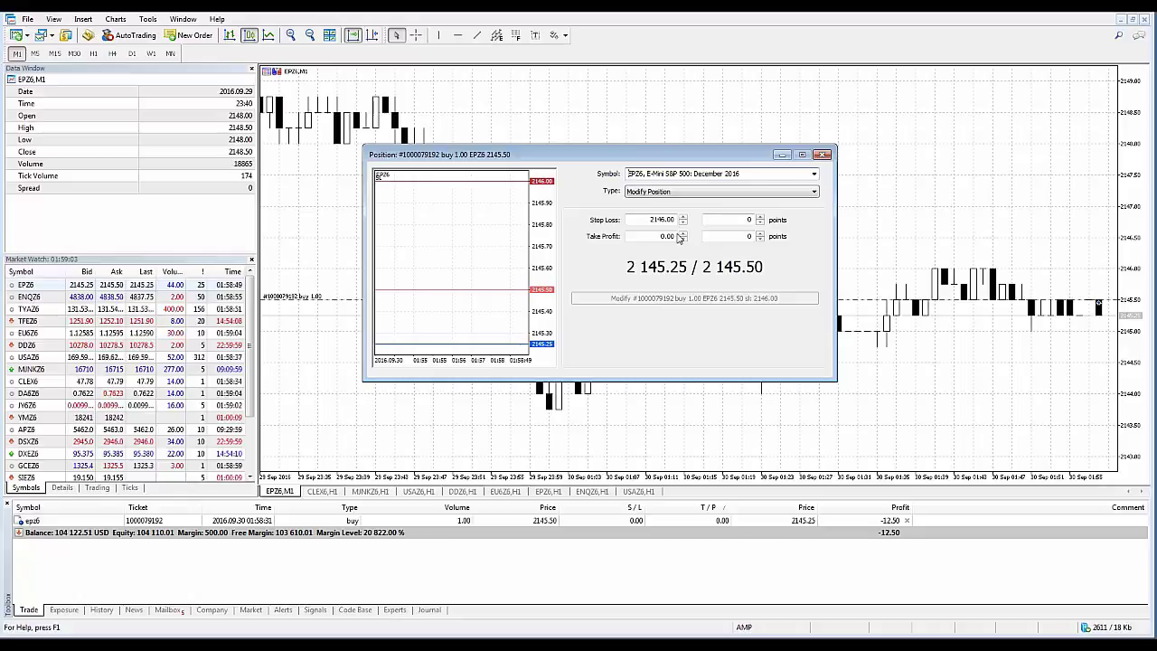
Step the stop loss down to 2144.75 and close the position window
{"action": "left_click", "coordinate": [682, 223]}
{"action": "left_click", "coordinate": [682, 224]}
{"action": "left_click", "coordinate": [683, 225]}
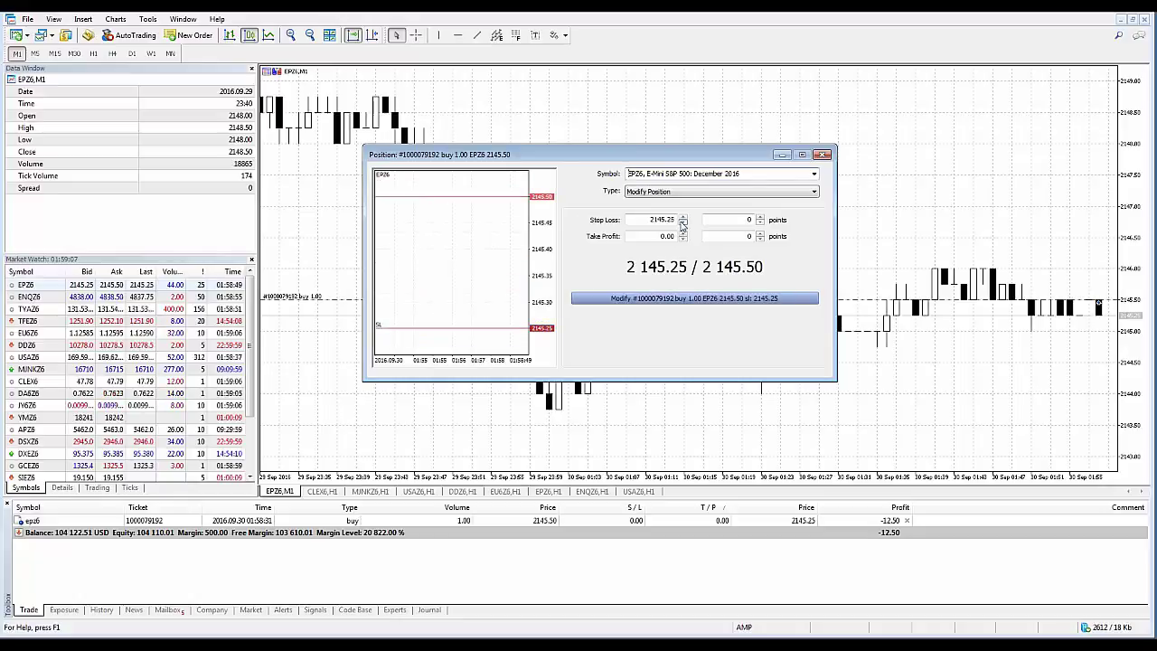
{"action": "left_click", "coordinate": [683, 224]}
{"action": "left_click", "coordinate": [682, 224]}
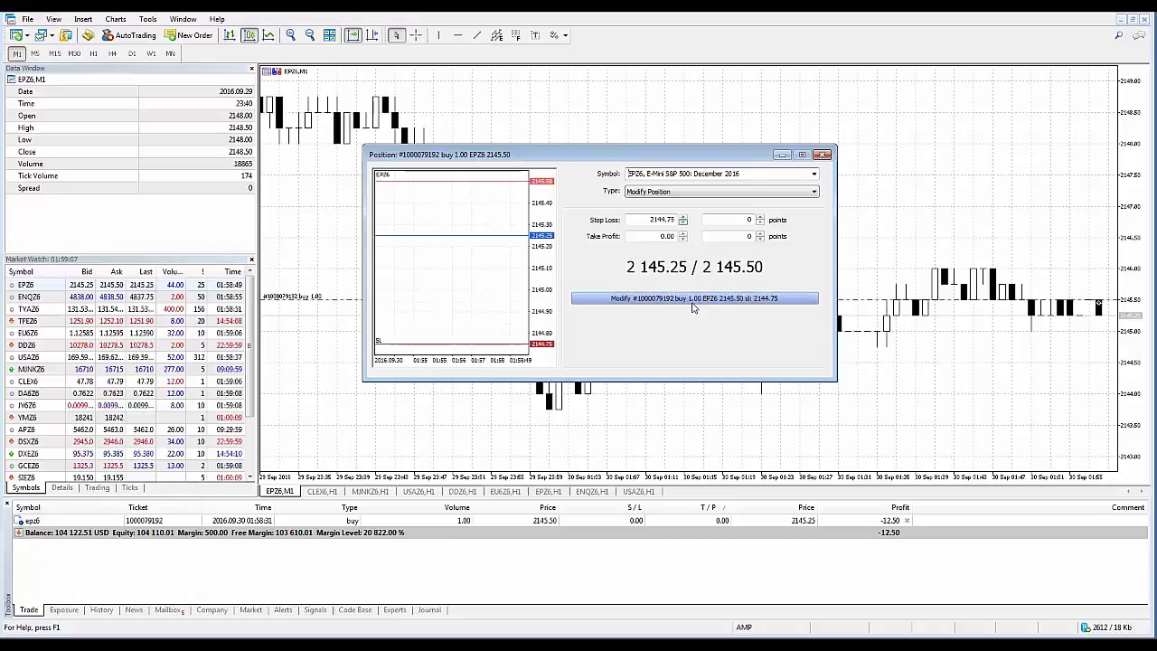
{"action": "left_click", "coordinate": [822, 154]}
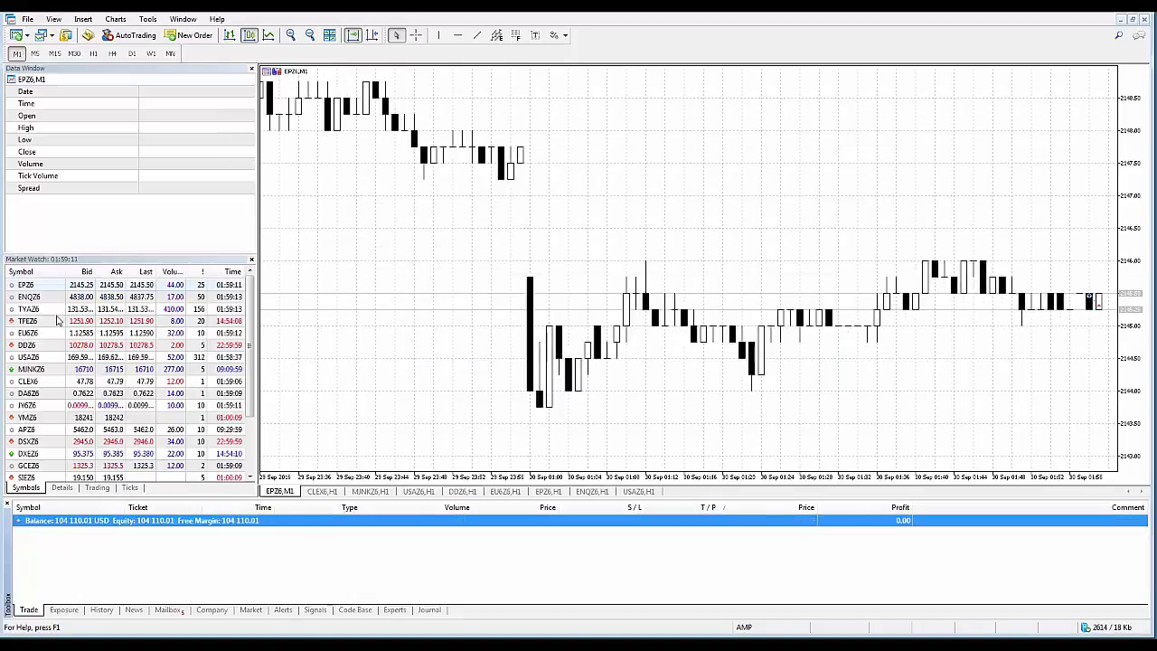
Buy 1.00 lot of EPZ6 at market from a New Order form
{"action": "right_click", "coordinate": [50, 286]}
{"action": "left_click", "coordinate": [90, 294]}
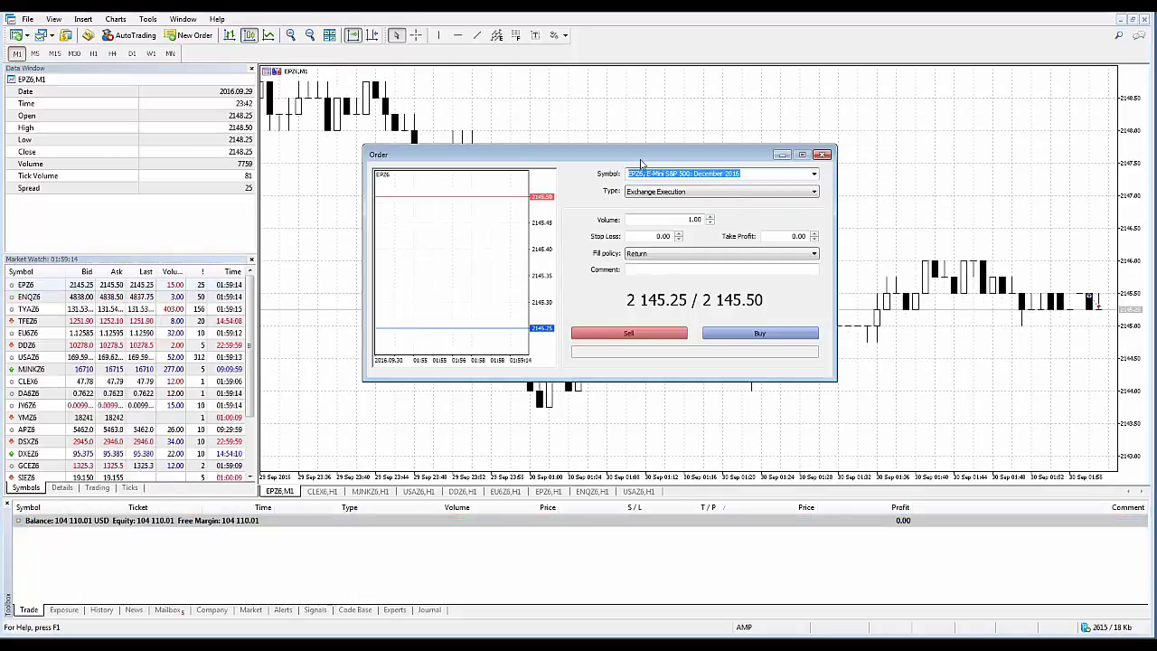
{"action": "left_click_drag", "start_coordinate": [627, 173], "coordinate": [507, 192]}
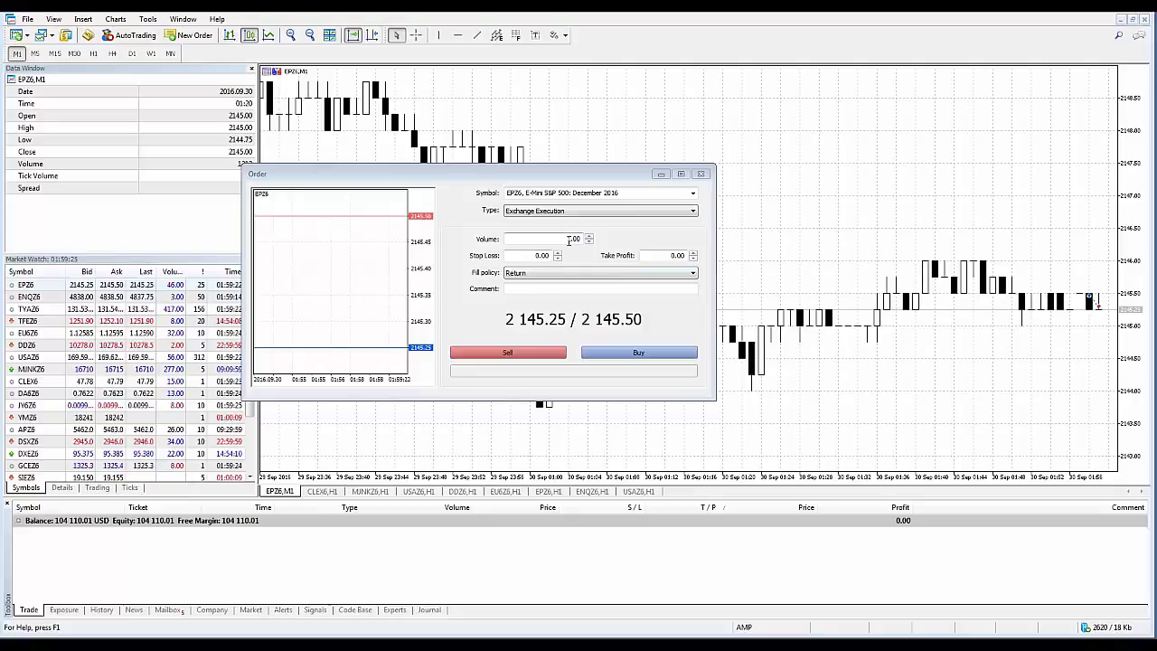
{"action": "left_click", "coordinate": [613, 353]}
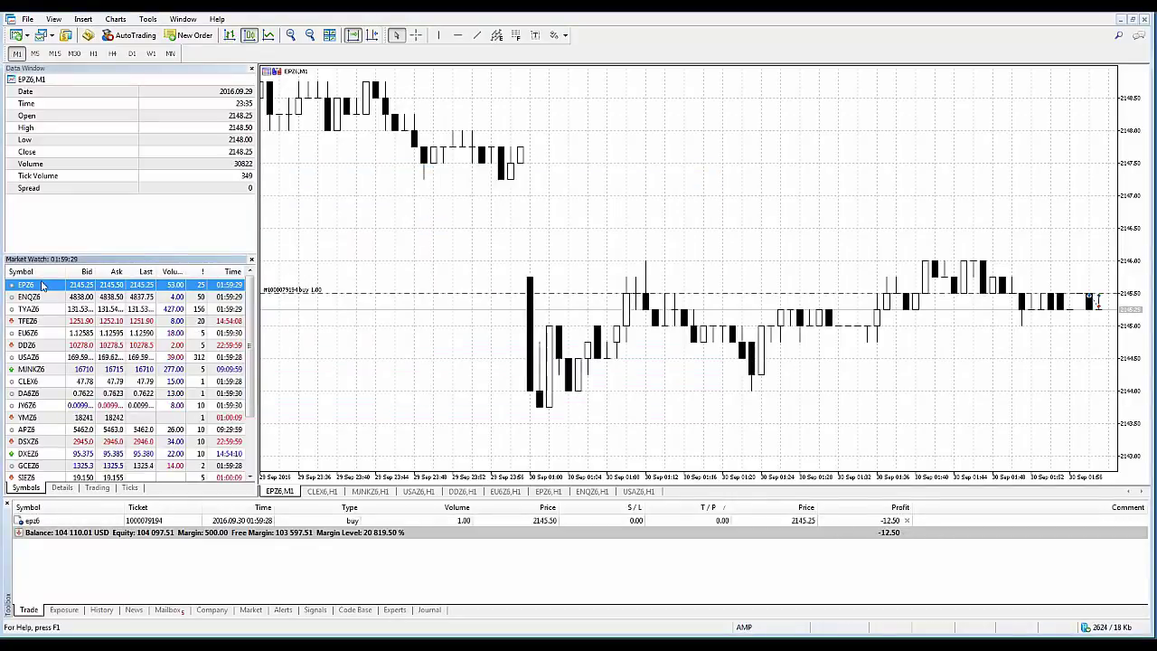
Reopen the EPZ6 order window and close the open buy position
{"action": "right_click", "coordinate": [45, 285]}
{"action": "left_click", "coordinate": [76, 289]}
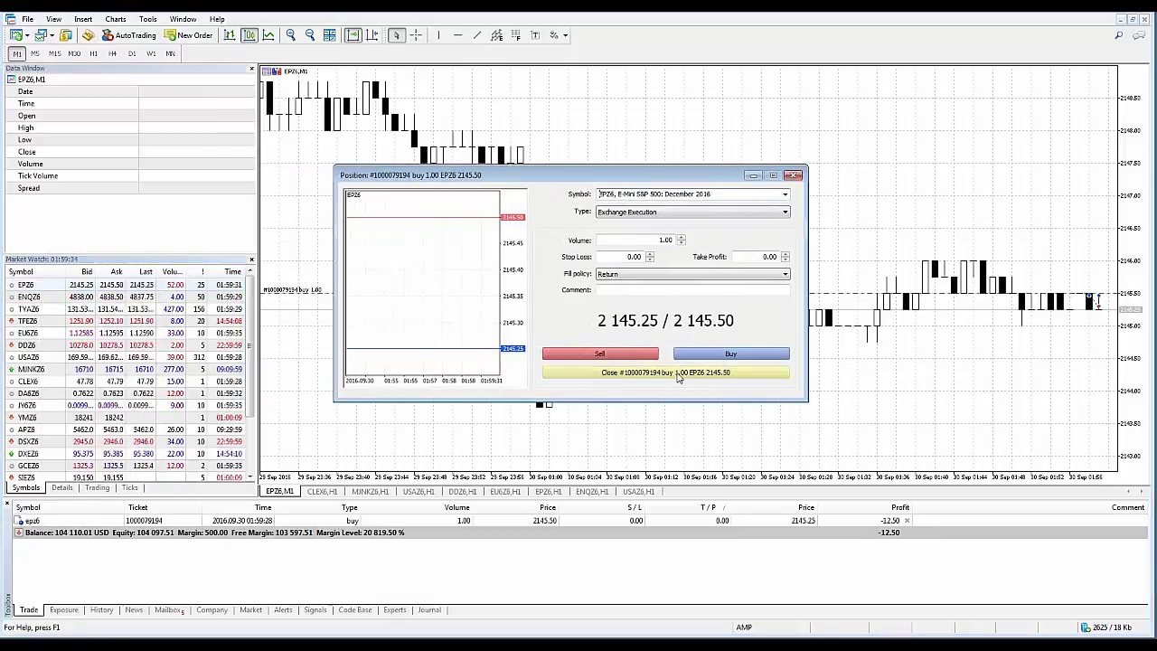
{"action": "left_click", "coordinate": [635, 355]}
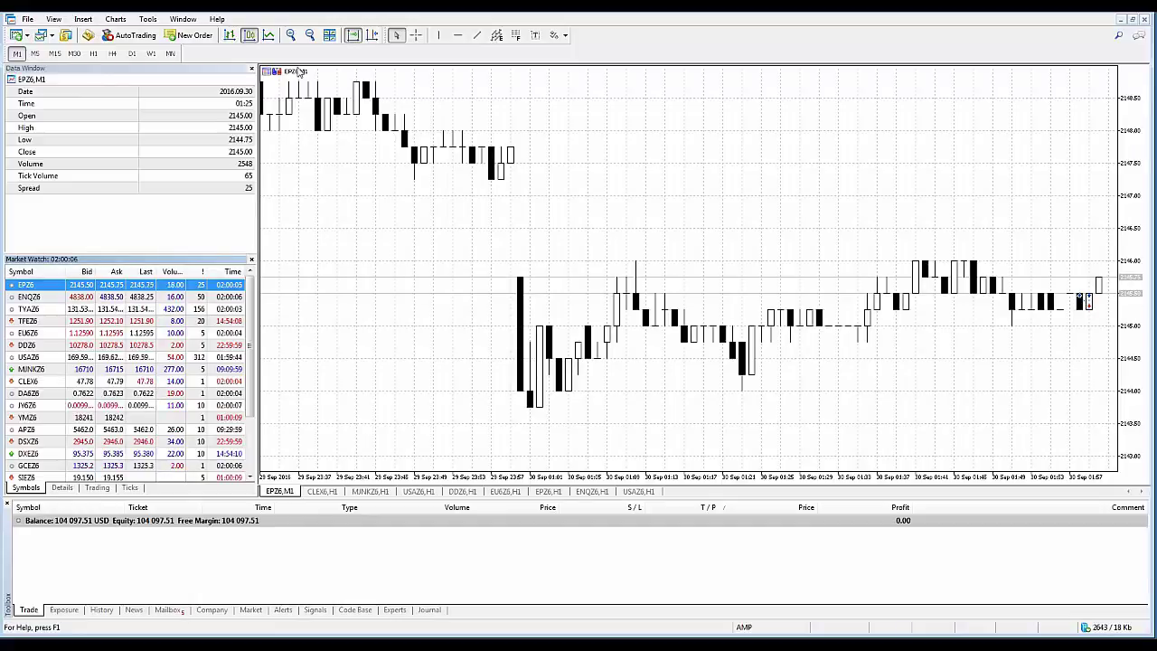
{"action": "left_click", "coordinate": [149, 19]}
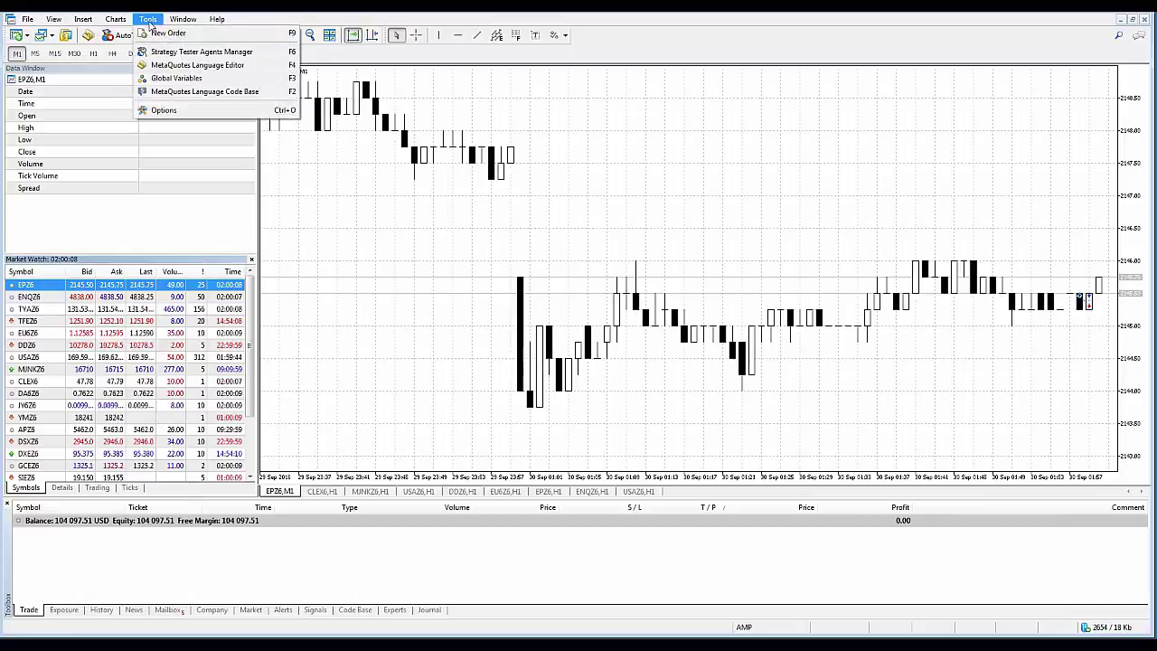
{"action": "left_click", "coordinate": [164, 110]}
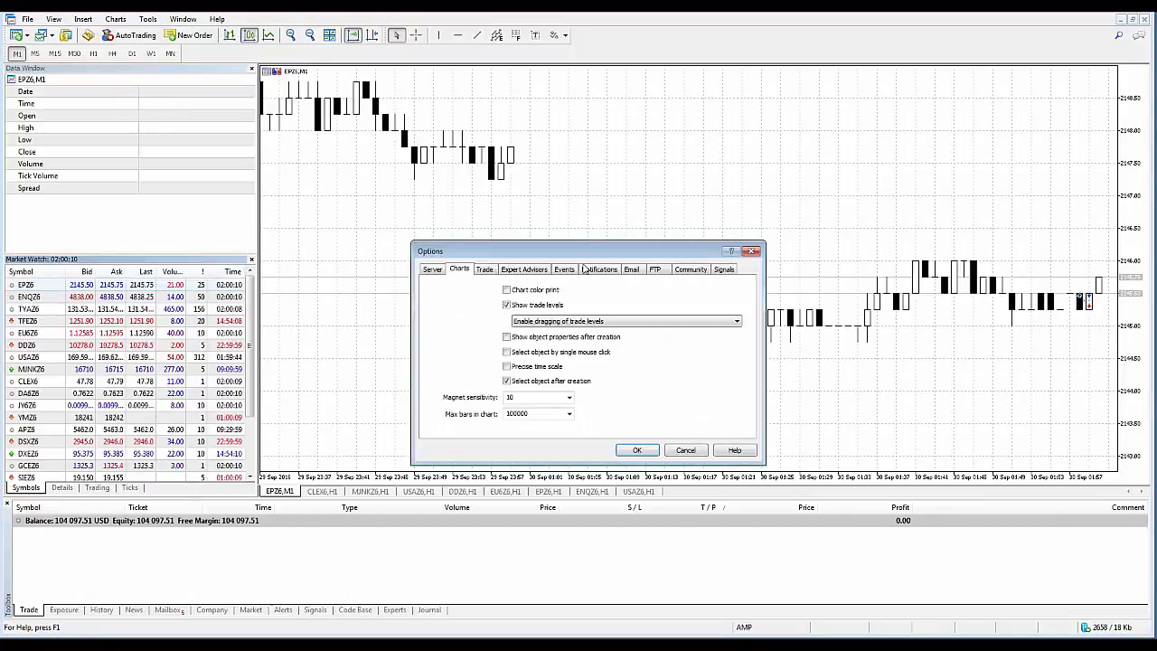
{"action": "left_click", "coordinate": [485, 270]}
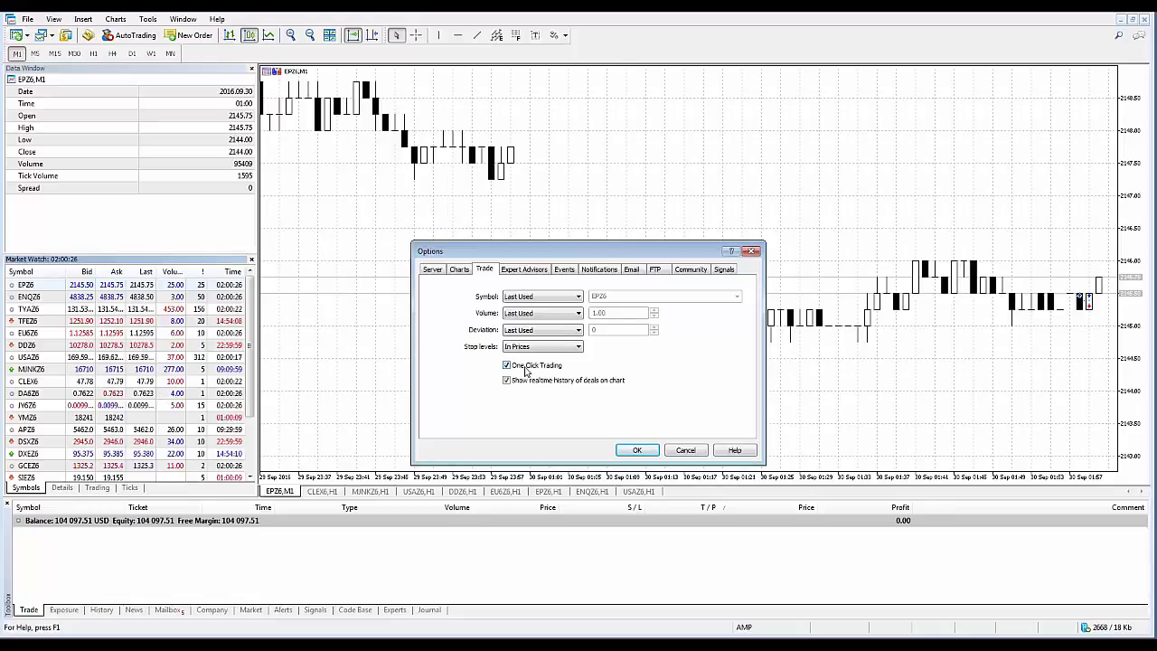
{"action": "left_click", "coordinate": [636, 450]}
{"action": "key", "text": "alt+b"}
{"action": "left_click", "coordinate": [448, 351]}
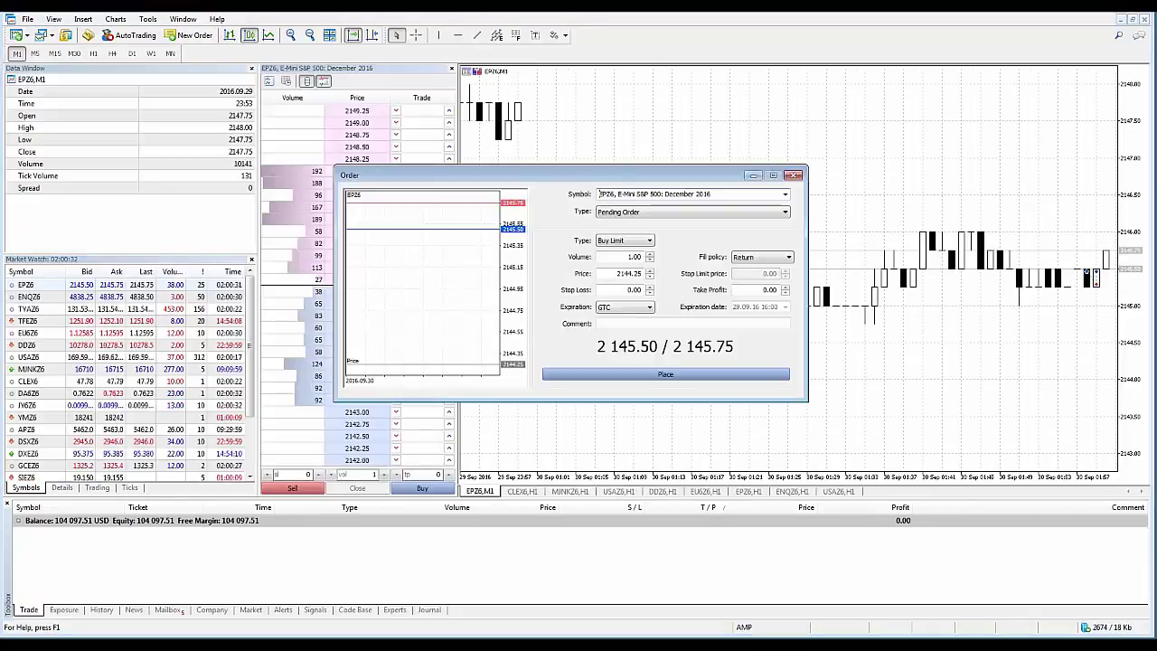
{"action": "left_click", "coordinate": [792, 176]}
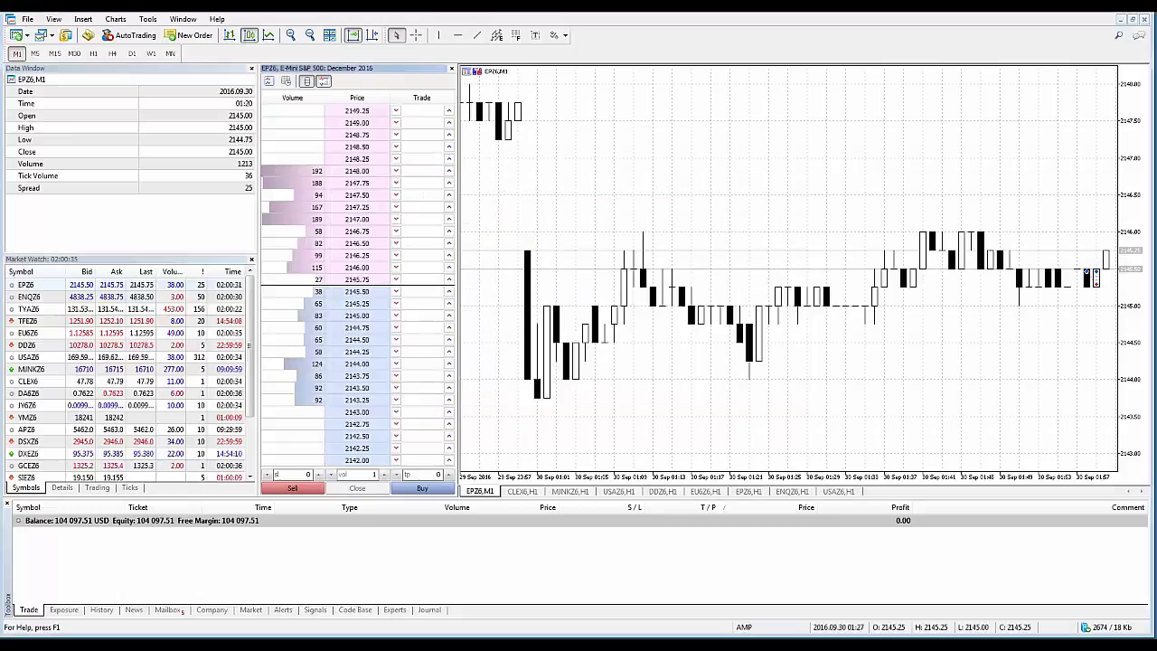
{"action": "left_click", "coordinate": [451, 69]}
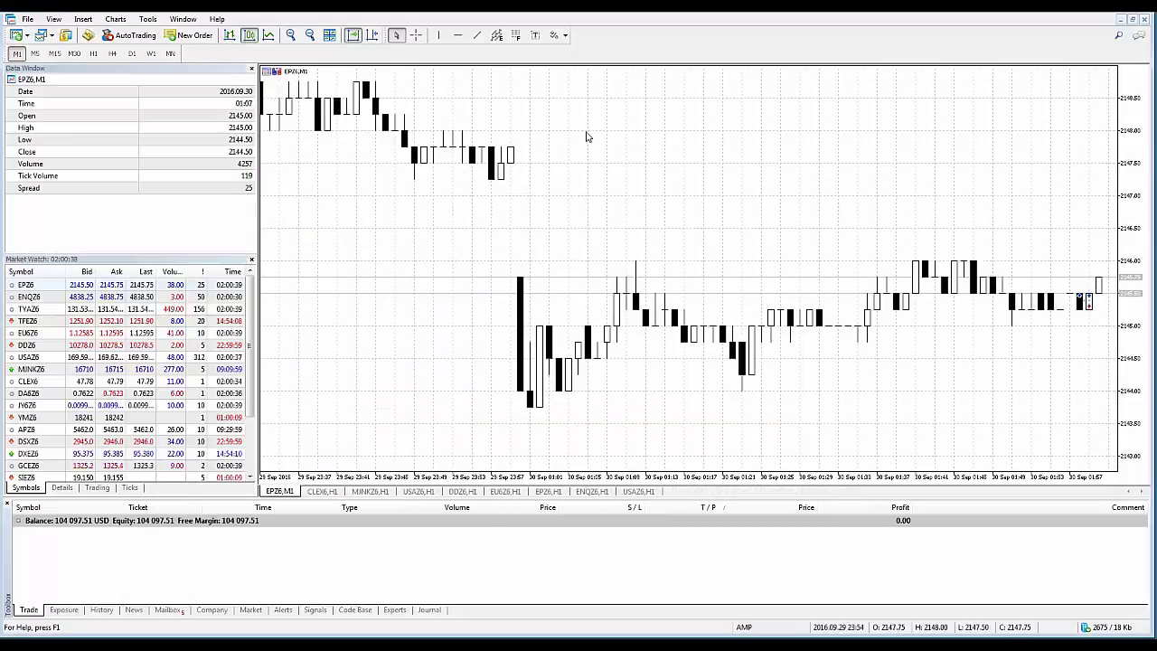
Buy 1.00 lot of EPZ6 at market and dismiss the confirmation
{"action": "left_click", "coordinate": [29, 284]}
{"action": "right_click", "coordinate": [29, 284]}
{"action": "left_click", "coordinate": [54, 288]}
{"action": "left_click_drag", "start_coordinate": [596, 179], "coordinate": [638, 179]}
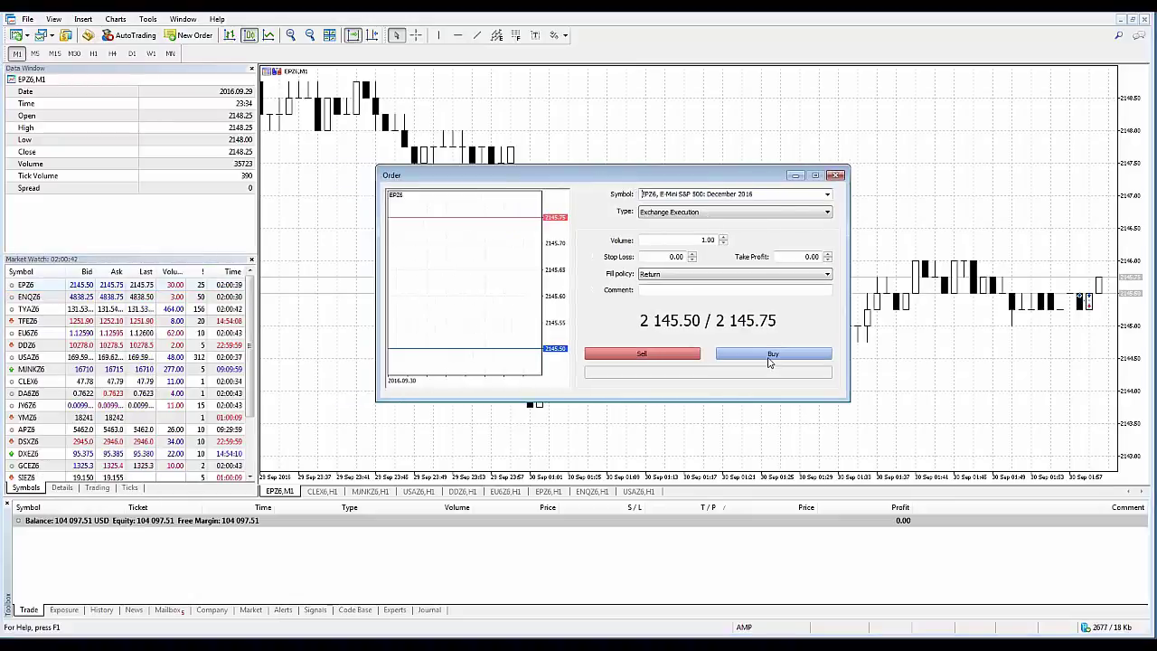
{"action": "left_click", "coordinate": [770, 354]}
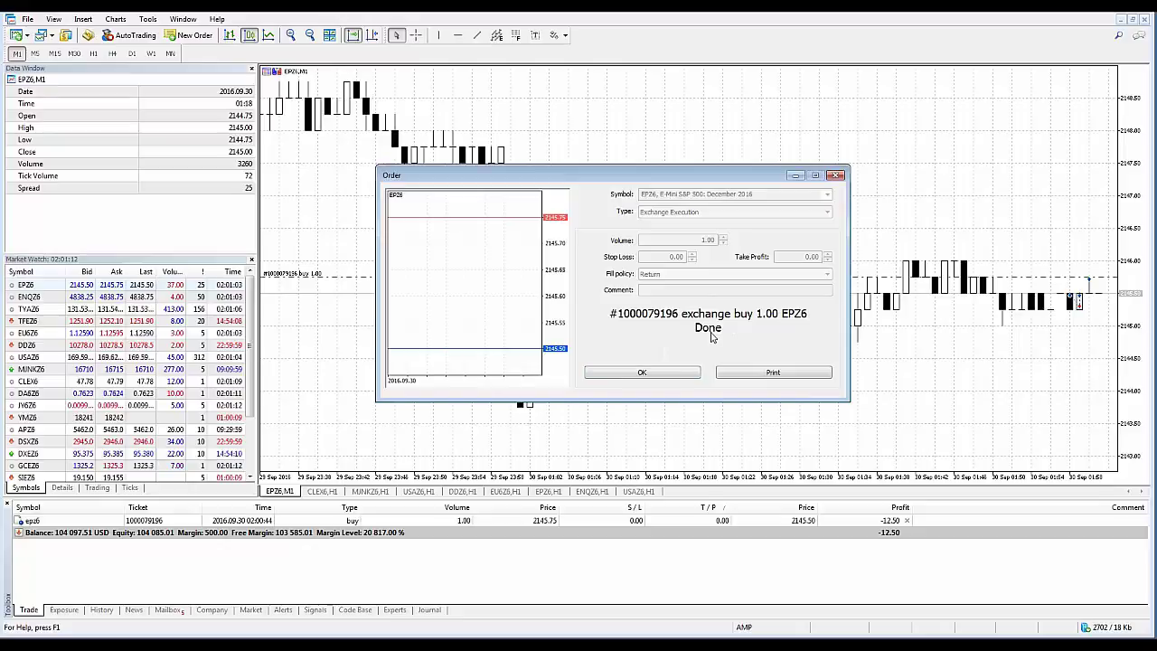
{"action": "left_click", "coordinate": [679, 378]}
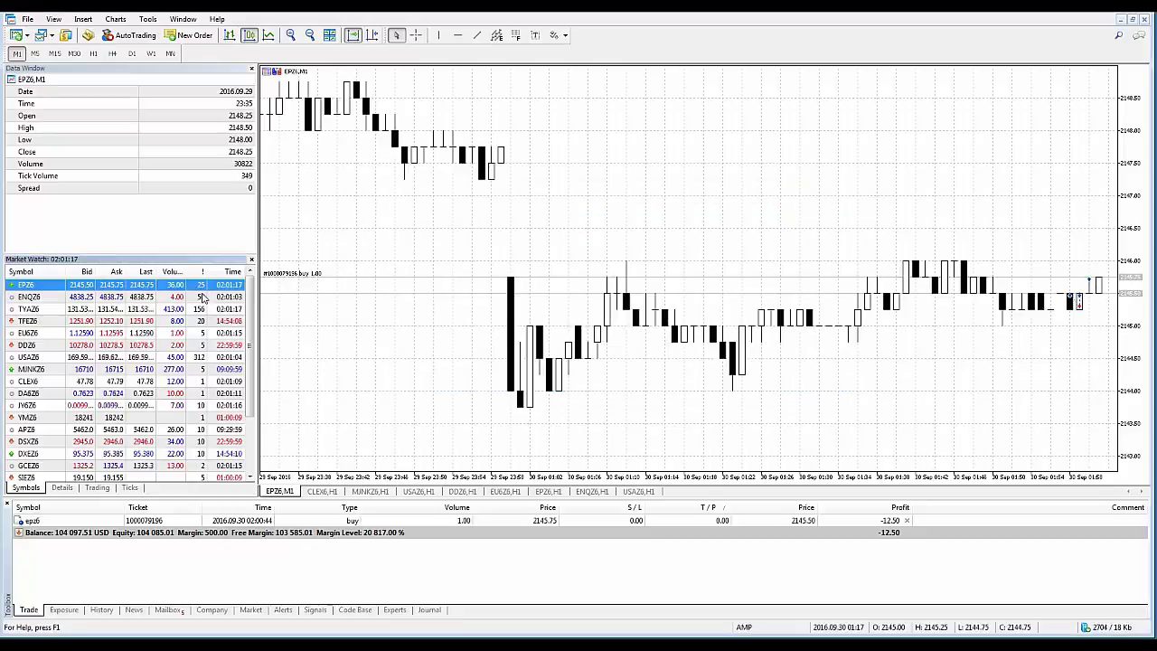
Sell 1.00 EPZ6 from a new order window to close the buy position
{"action": "right_click", "coordinate": [52, 286]}
{"action": "left_click", "coordinate": [85, 293]}
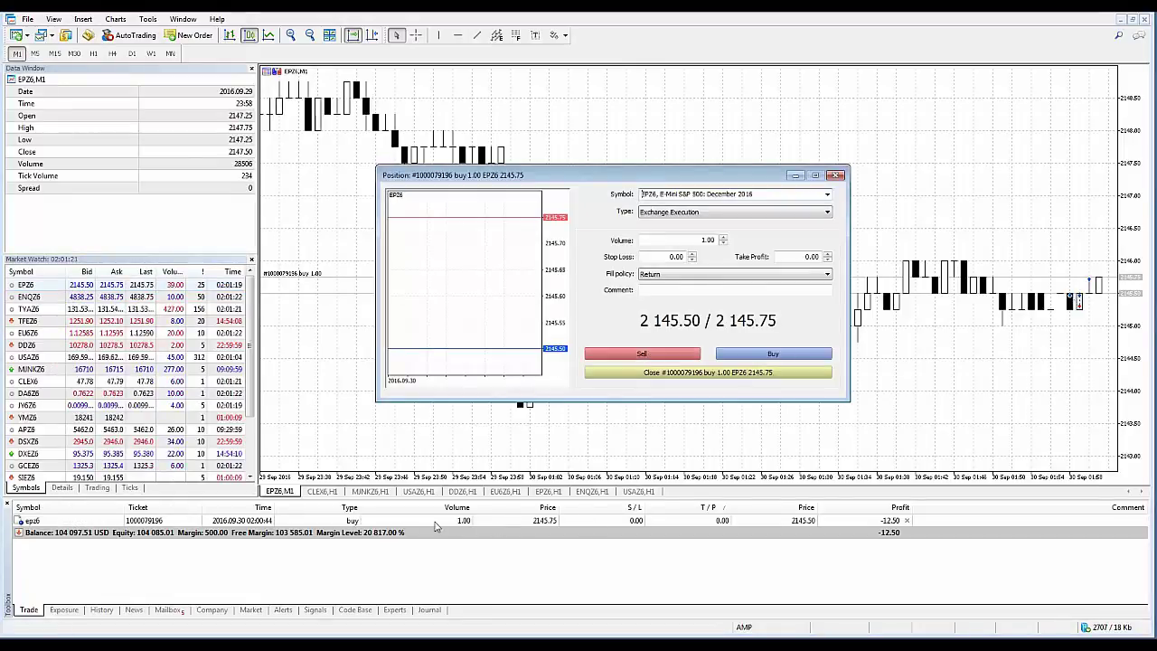
{"action": "left_click", "coordinate": [640, 353]}
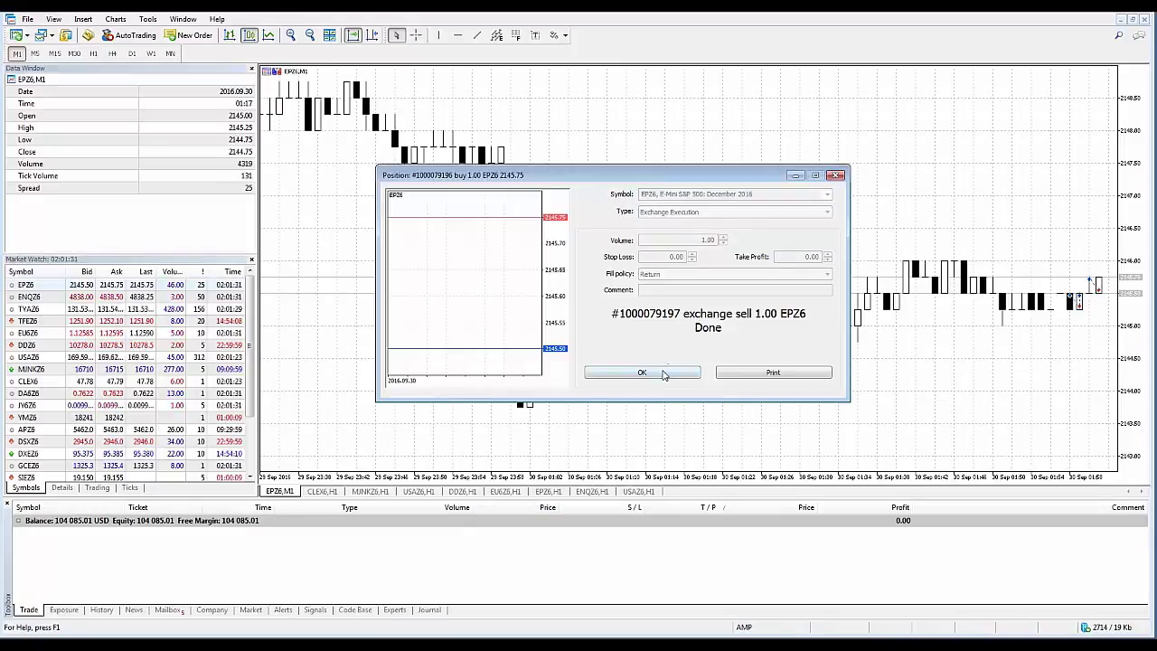
Enable One Click Trading in Options, accepting its disclaimer, then buy 1.00 lot of EPZ6
{"action": "left_click", "coordinate": [662, 371]}
{"action": "left_click", "coordinate": [145, 20]}
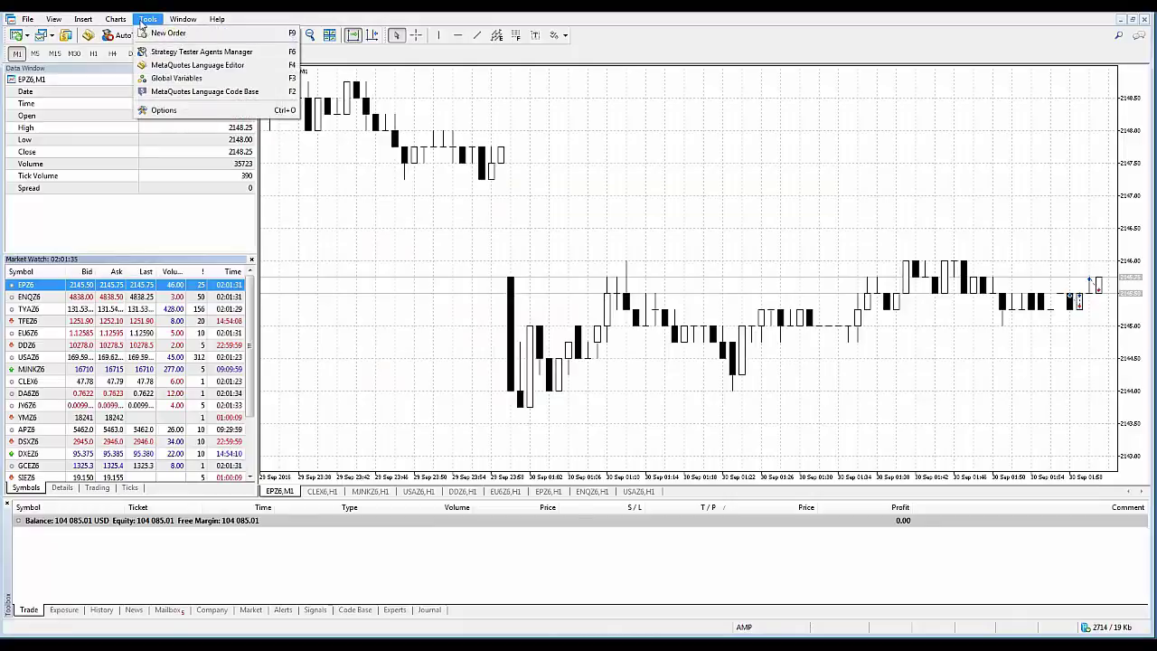
{"action": "left_click", "coordinate": [165, 108]}
{"action": "left_click", "coordinate": [506, 364]}
{"action": "left_click", "coordinate": [456, 437]}
{"action": "left_click", "coordinate": [651, 436]}
{"action": "left_click", "coordinate": [638, 449]}
{"action": "double_click", "coordinate": [72, 285]}
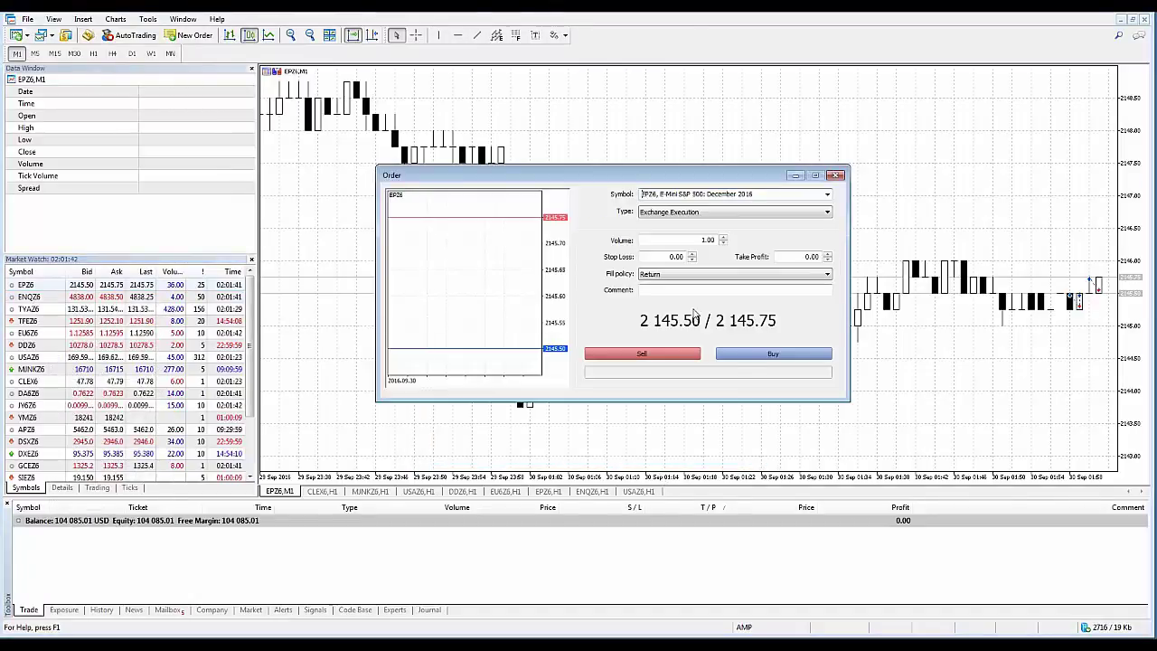
{"action": "left_click", "coordinate": [737, 355]}
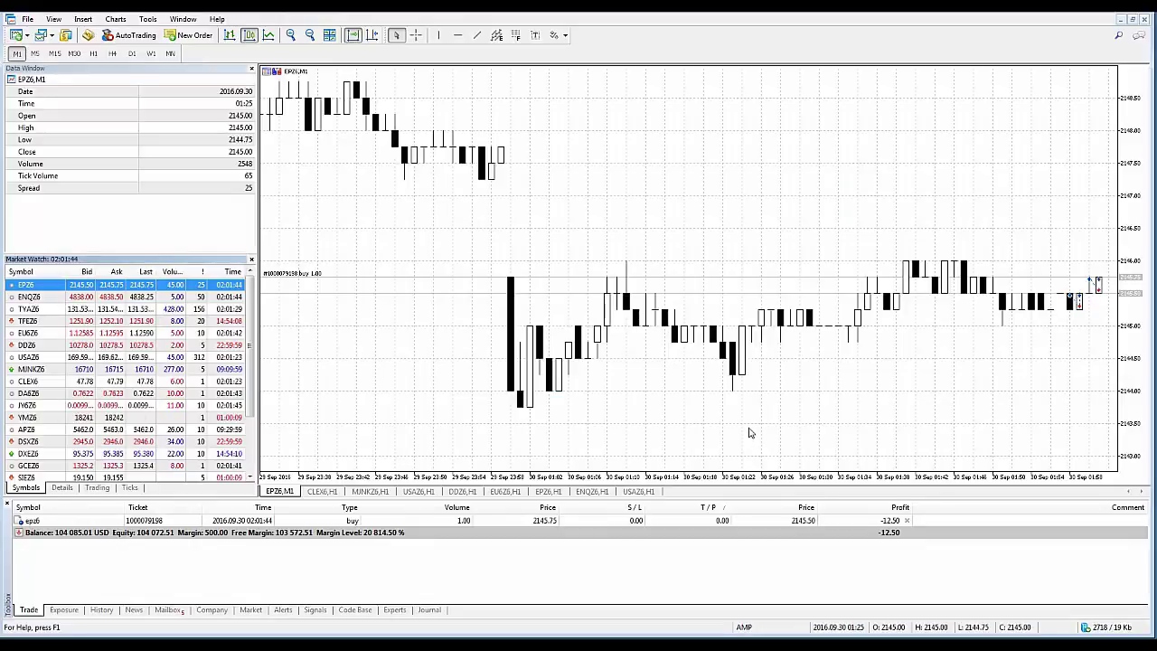